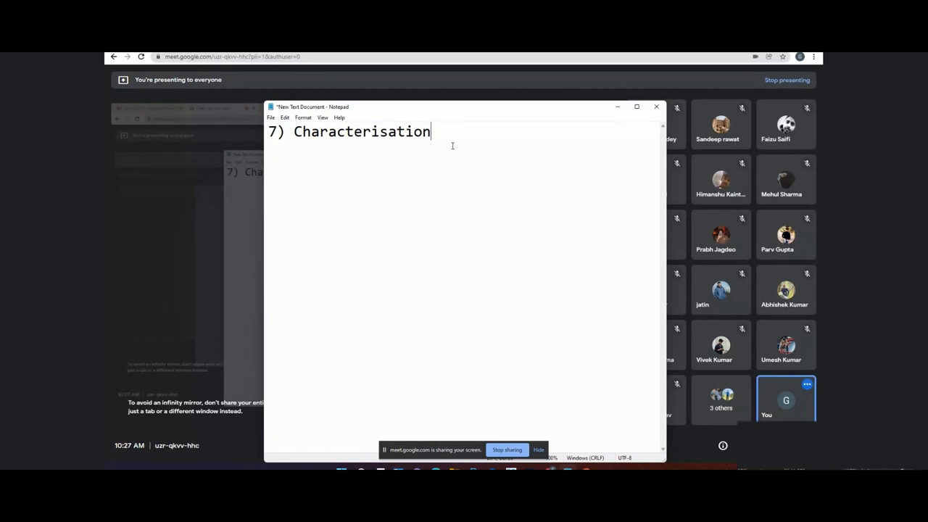
# Type '8) Modeling' and '9) Texturing' as two new lines after 7) Characterisation.
pyautogui.press('Return')
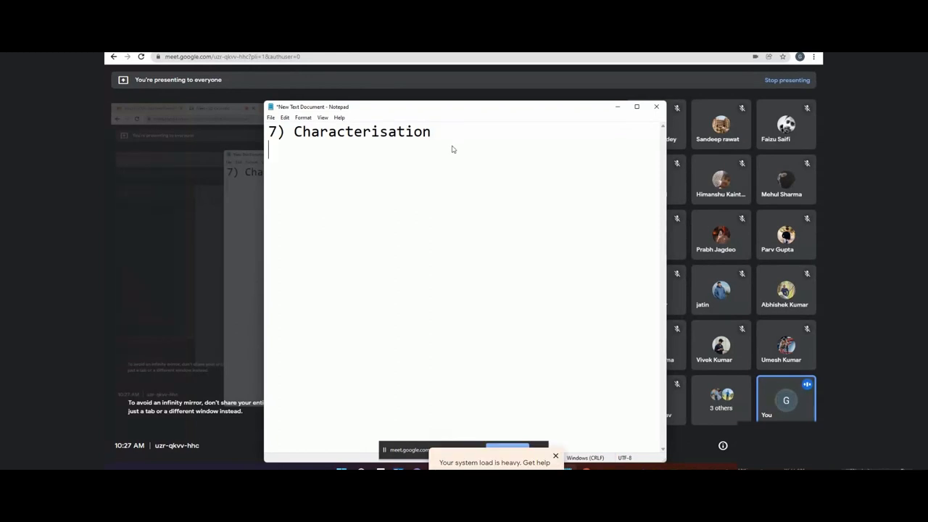
pyautogui.write('8)')
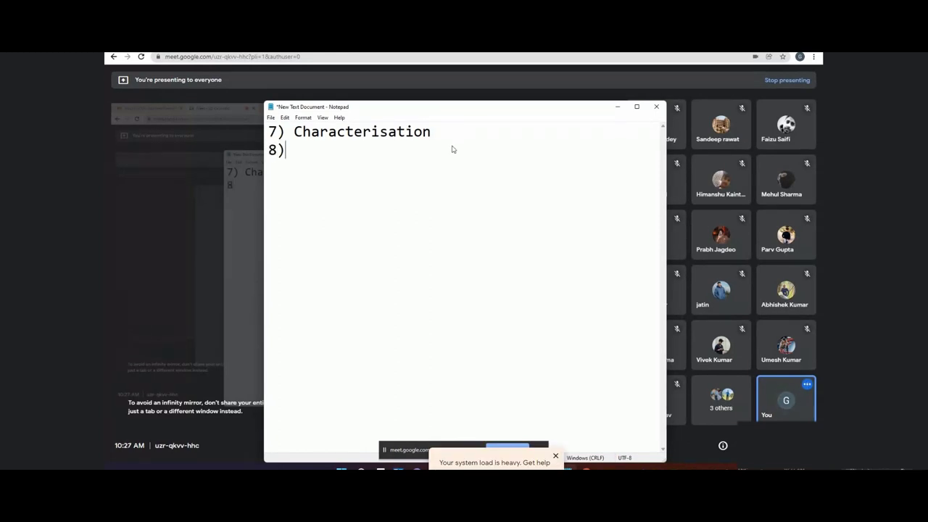
pyautogui.write(' Model')
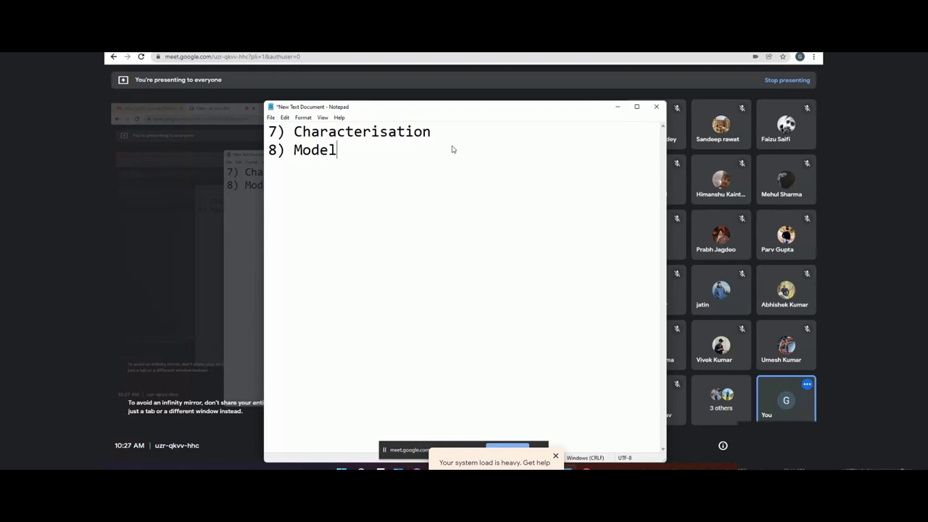
pyautogui.write('ing')
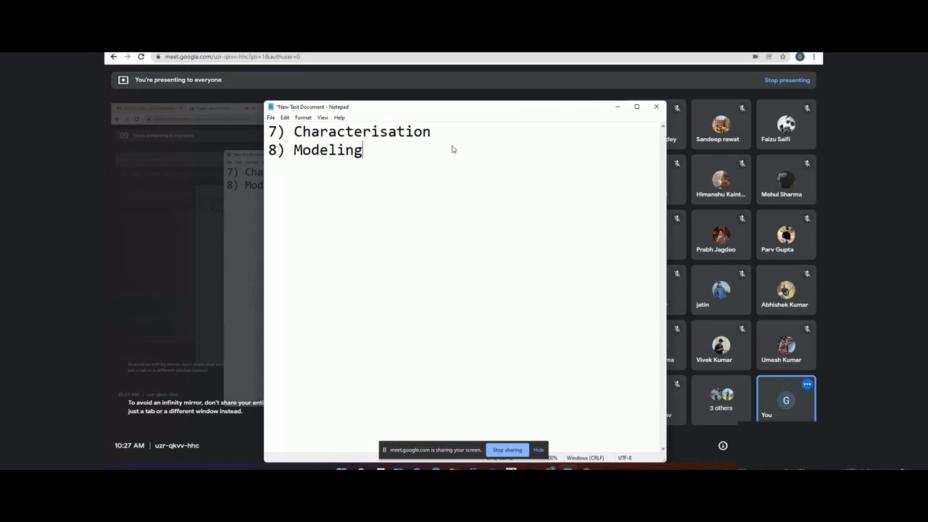
pyautogui.press('Return')
pyautogui.write('9) ')
pyautogui.write('Textur')
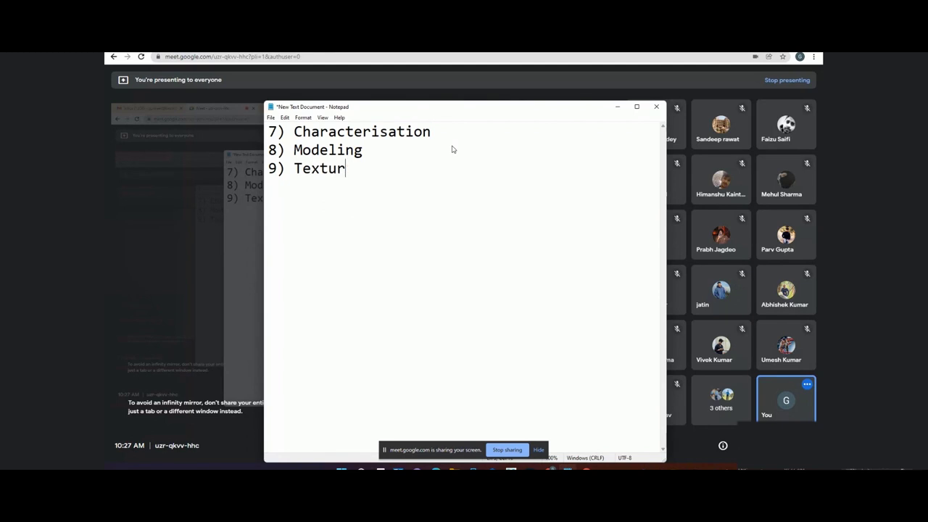
pyautogui.write('ing')
pyautogui.moveTo(332, 274)
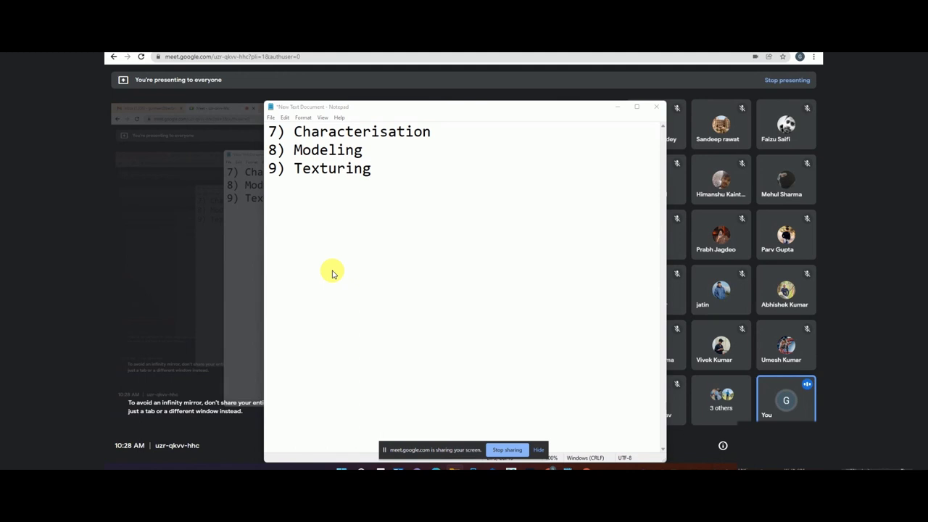
# Open File Explorer maximized and search Local Disk (E:) for 'sumo'.
pyautogui.press('super+e')
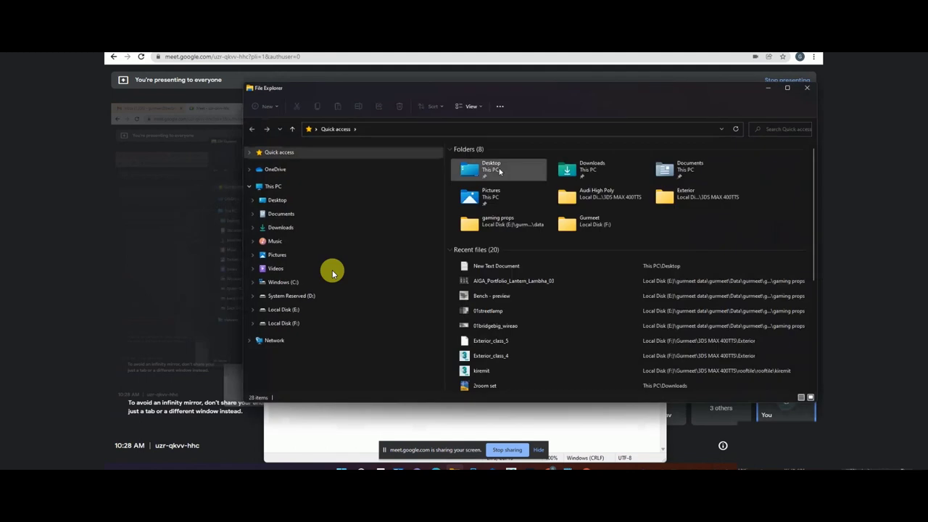
pyautogui.doubleClick(493, 88)
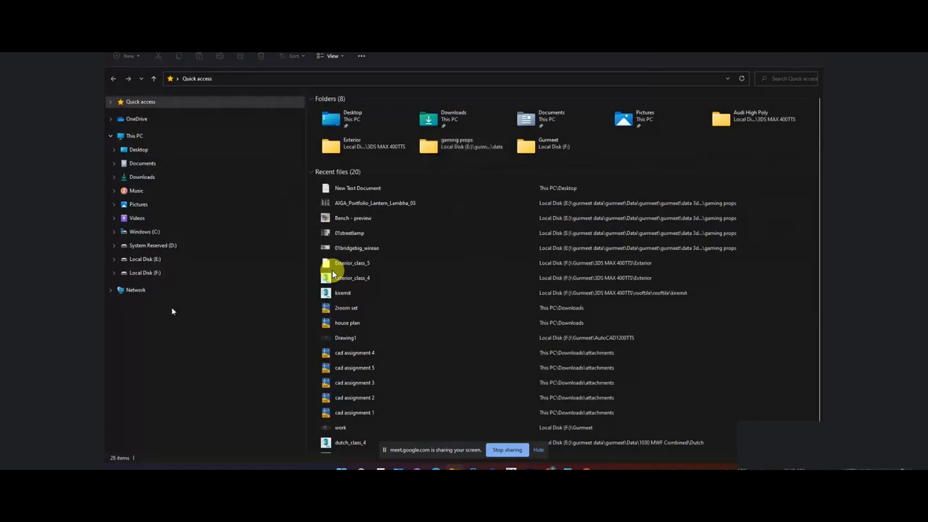
pyautogui.click(151, 262)
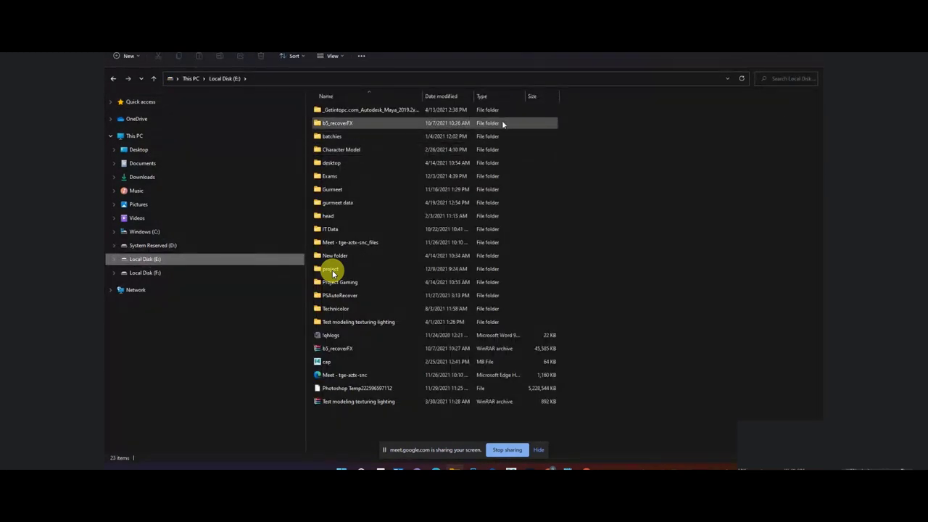
pyautogui.click(773, 78)
pyautogui.write('sumo')
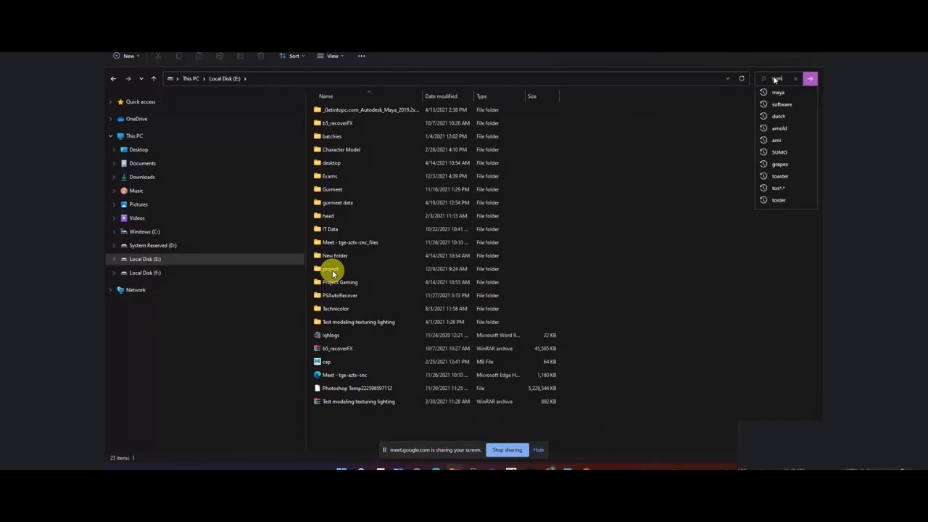
pyautogui.press('Return')
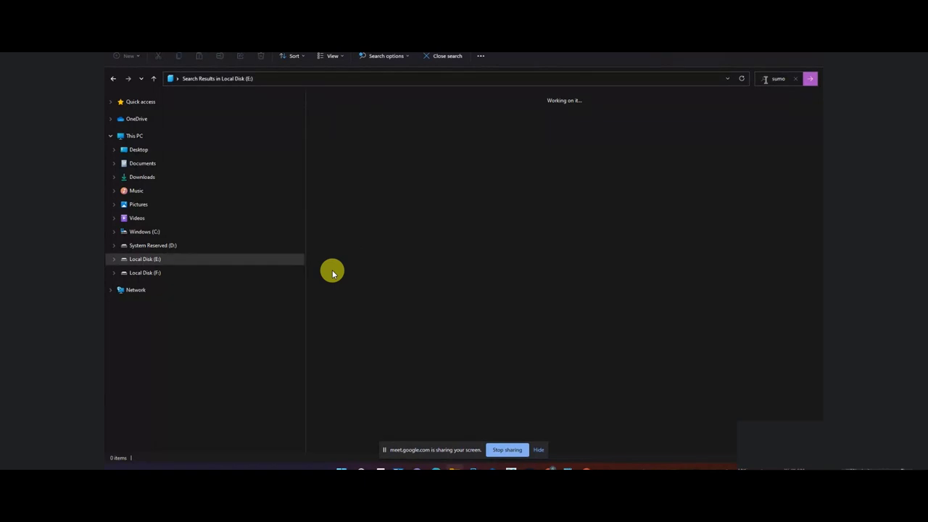
# Rerun the 'sumo' search on Local Disk (F:) to find Sumo_ArtTest_Bag (1).
pyautogui.click(145, 273)
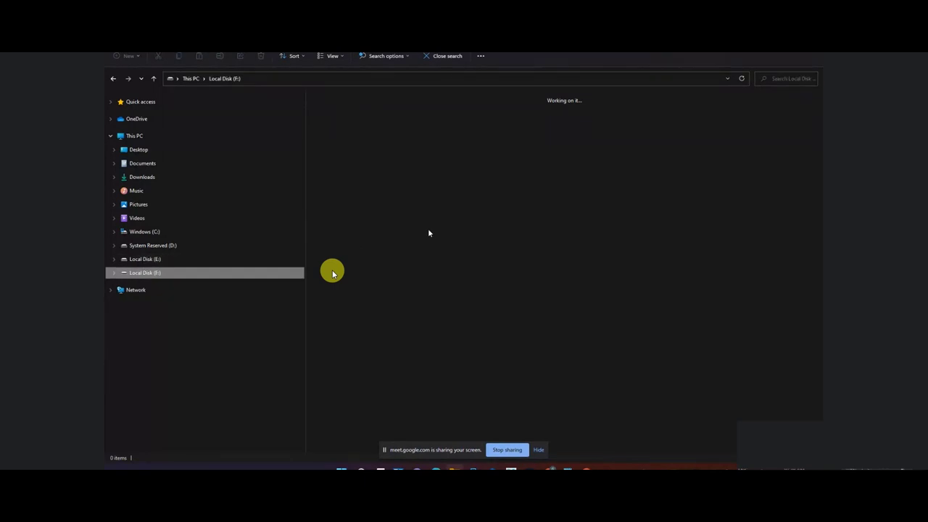
pyautogui.click(774, 78)
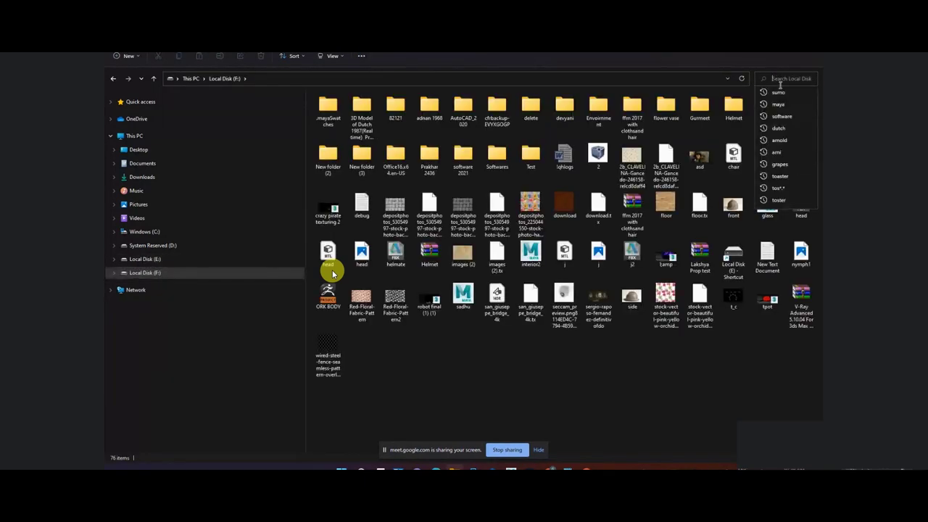
pyautogui.click(780, 93)
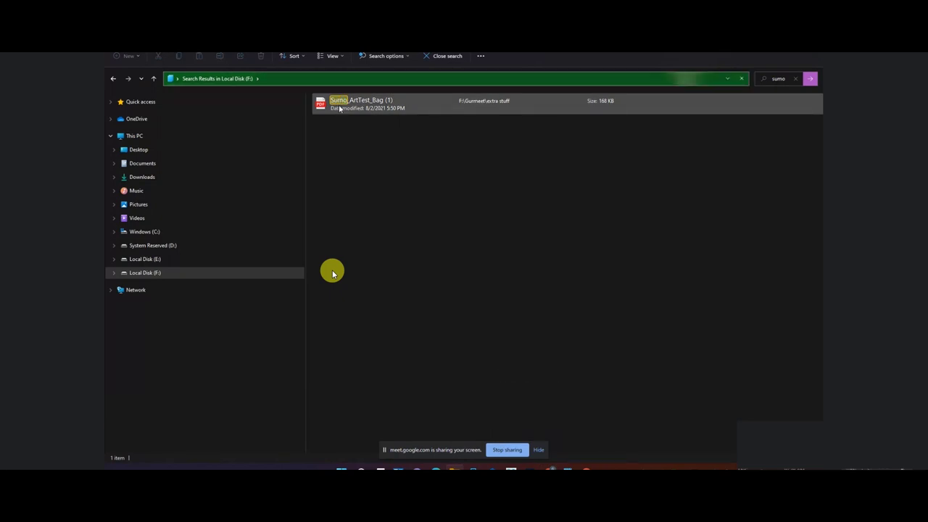
# Open the Sumo_ArtTest_Bag (1) PDF and highlight 'Please use Only photoshop for texturing'.
pyautogui.doubleClick(340, 108)
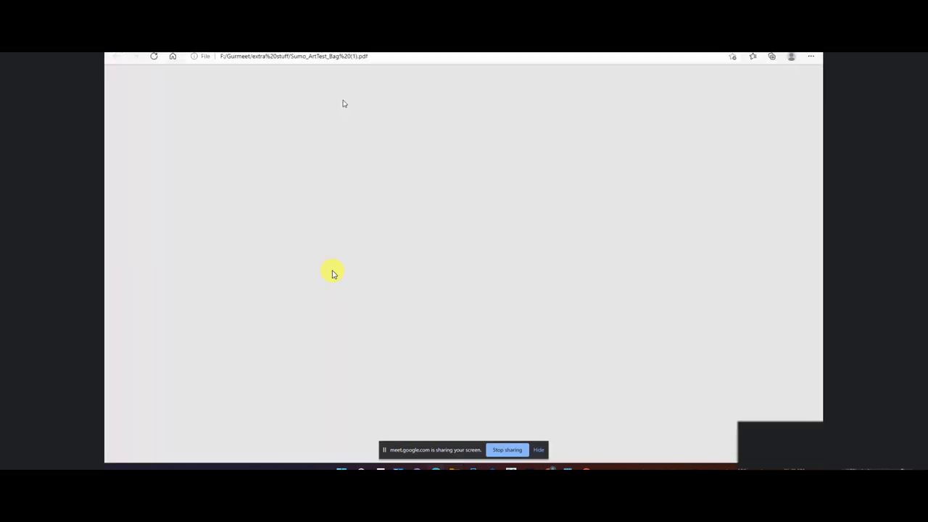
pyautogui.scroll(2, 333, 273)
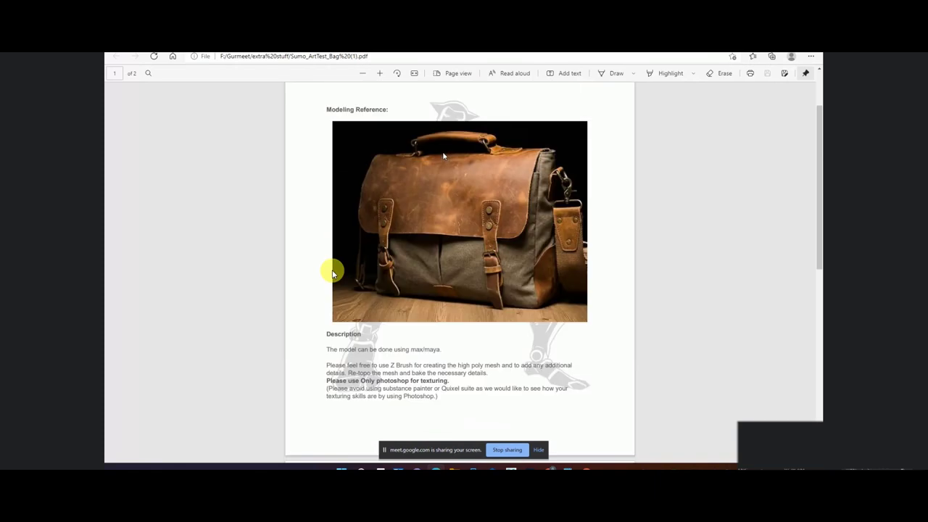
pyautogui.scroll(2, 333, 273)
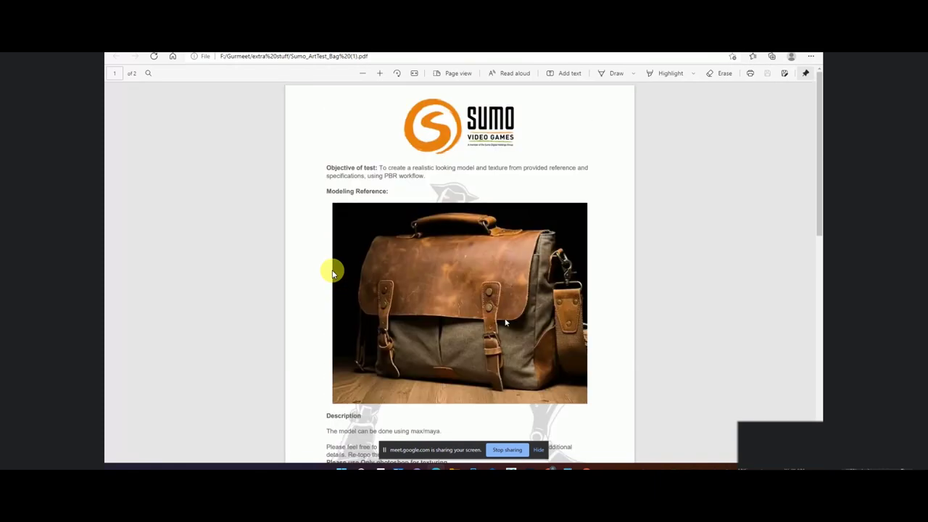
pyautogui.scroll(-3, 332, 273)
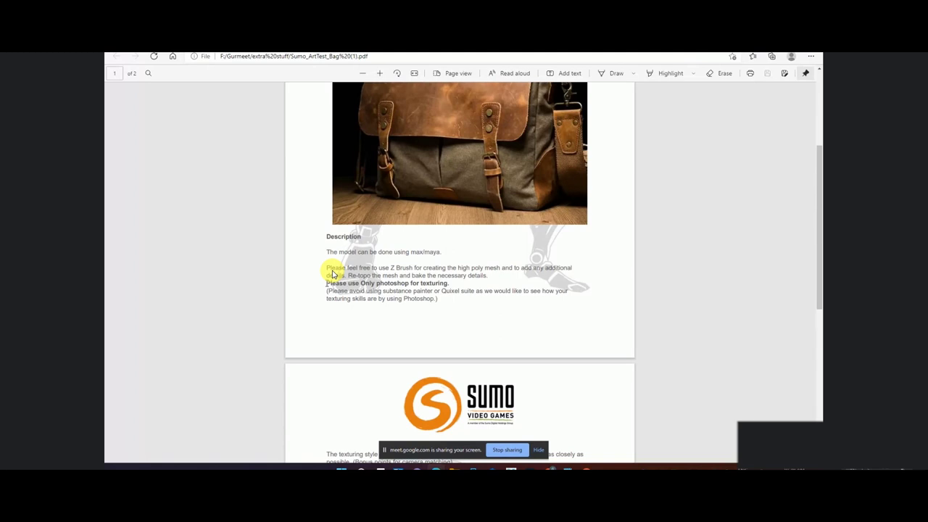
pyautogui.moveTo(326, 283); pyautogui.dragTo(455, 288)
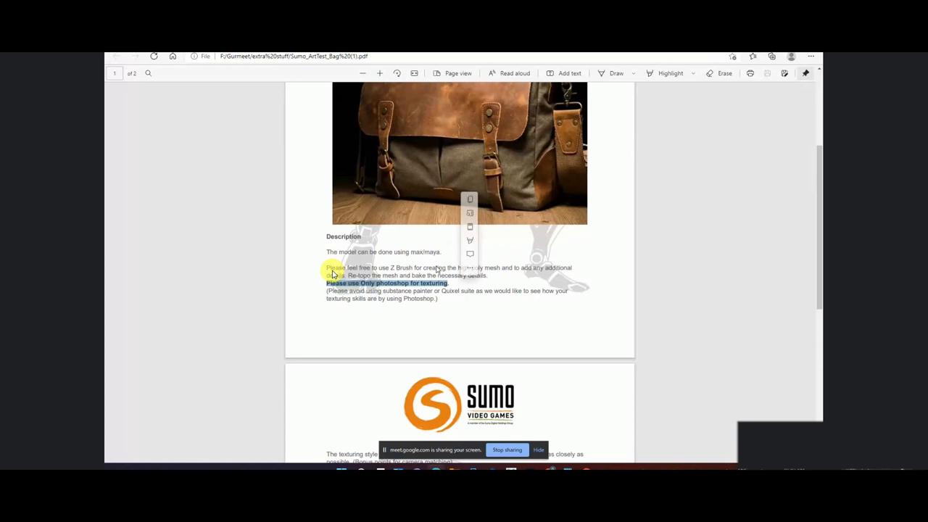
# Review the PDF's objective, bag reference and description, then return to the File Explorer results.
pyautogui.scroll(3, 332, 273)
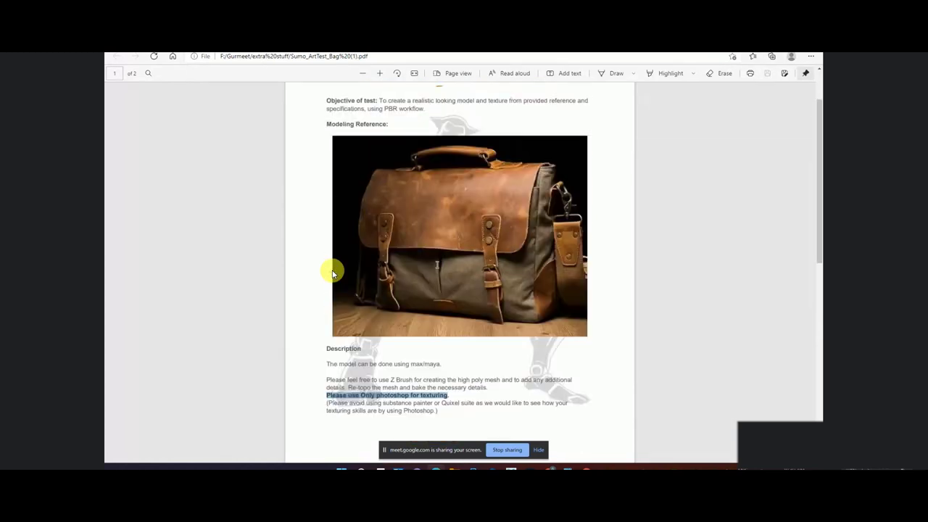
pyautogui.scroll(2, 332, 274)
pyautogui.scroll(-1, 332, 274)
pyautogui.scroll(-5, 332, 273)
pyautogui.scroll(-1, 332, 273)
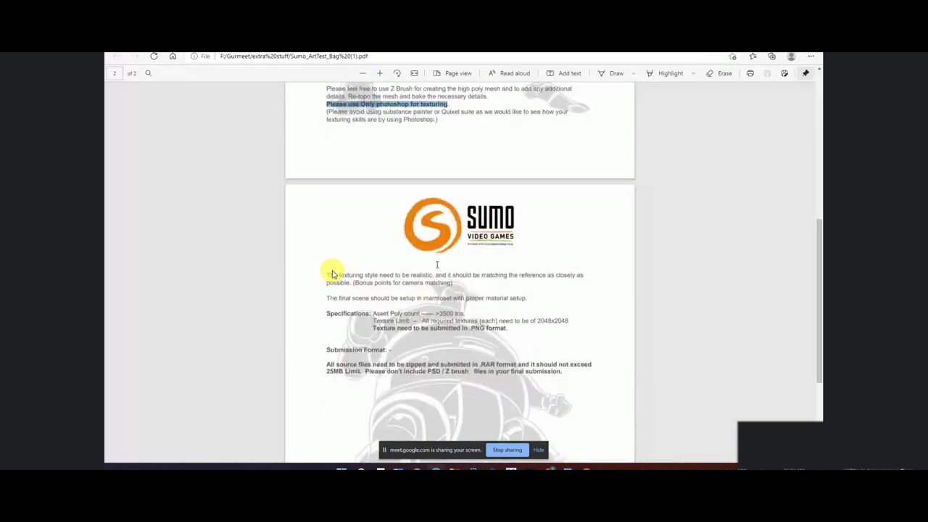
pyautogui.scroll(-2, 332, 273)
pyautogui.scroll(2, 332, 274)
pyautogui.scroll(2, 332, 273)
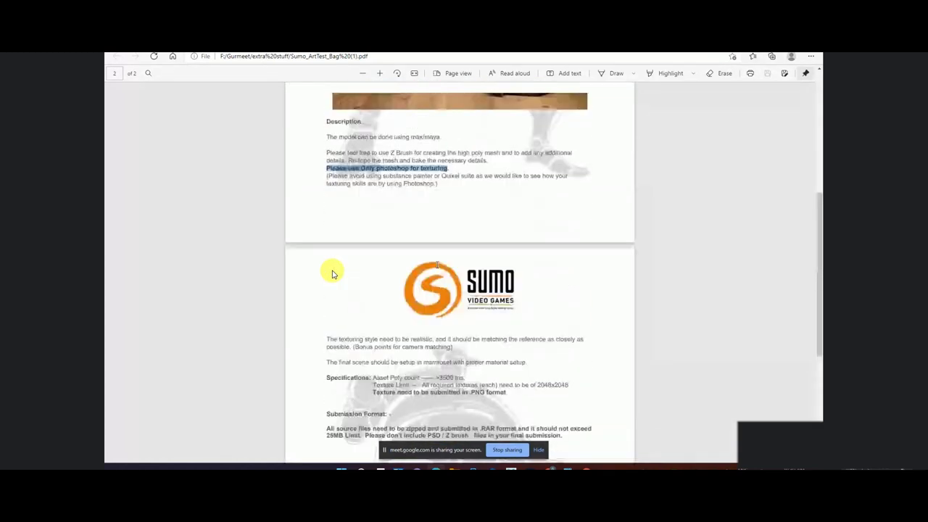
pyautogui.scroll(2, 332, 273)
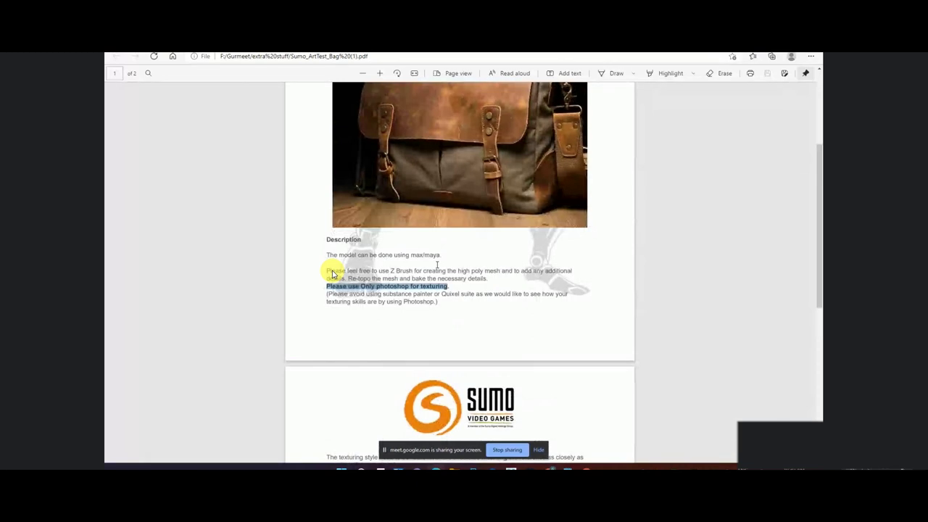
pyautogui.scroll(3, 332, 273)
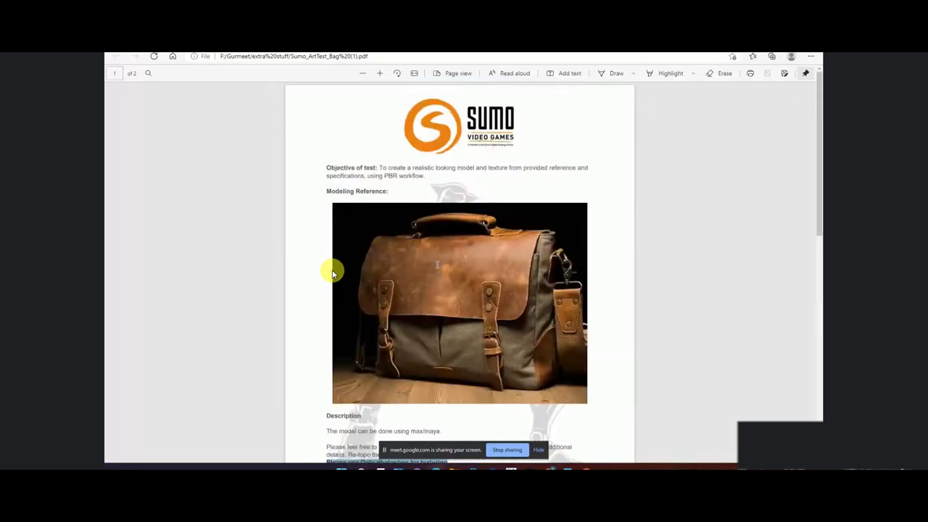
pyautogui.scroll(-3, 332, 273)
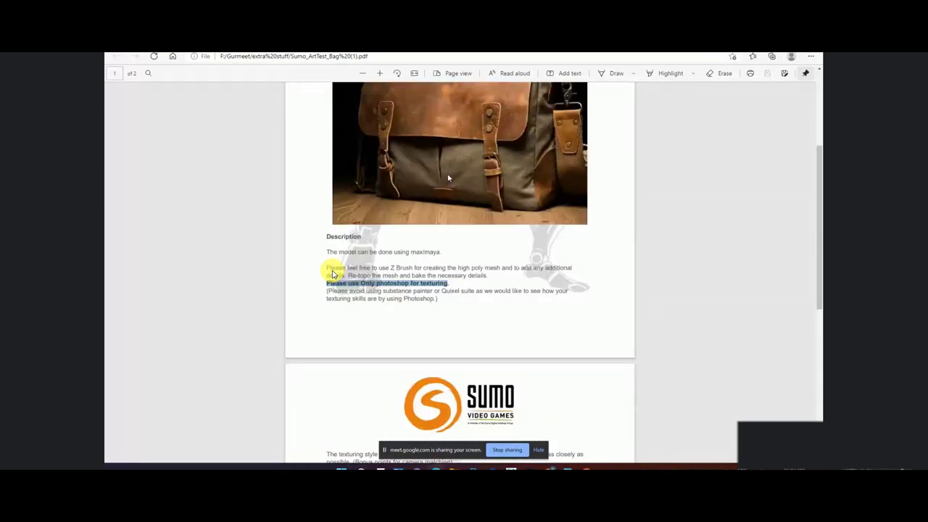
pyautogui.scroll(3, 332, 273)
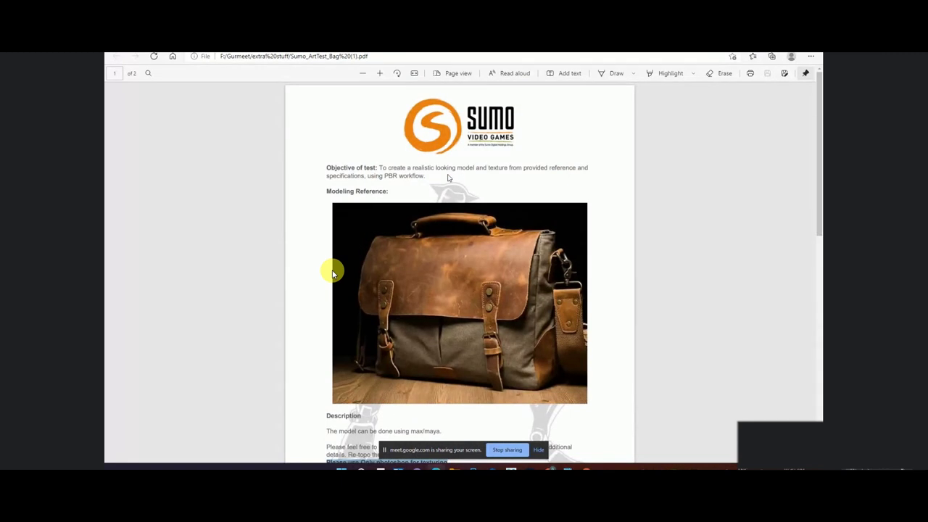
pyautogui.scroll(-2, 332, 273)
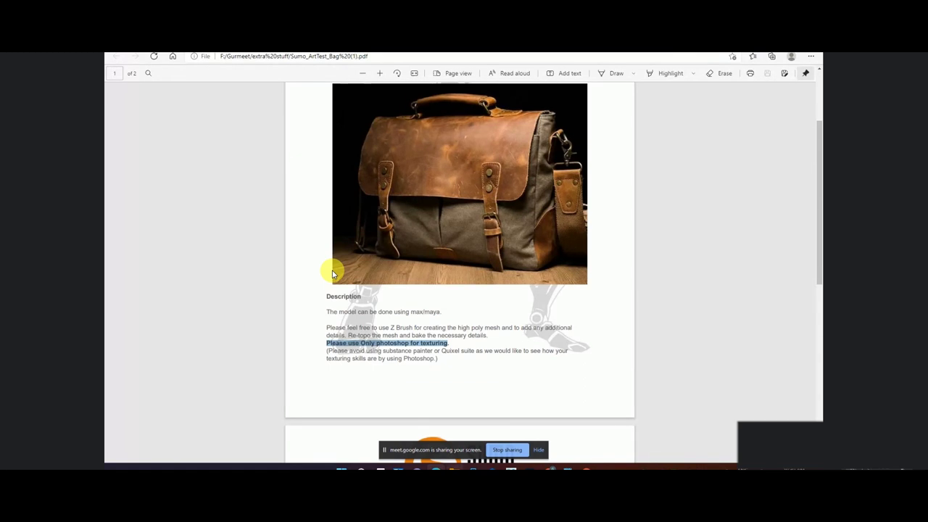
pyautogui.hotkey('alt', 'Tab')
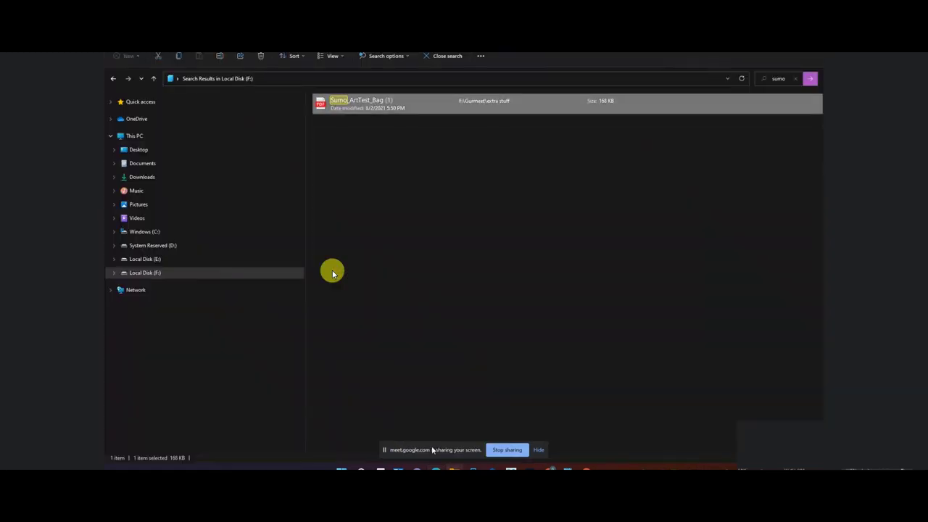
# Open the Gurmeet folder on Local Disk (E:), then show Local Disk (F:)'s 76 items.
pyautogui.click(149, 259)
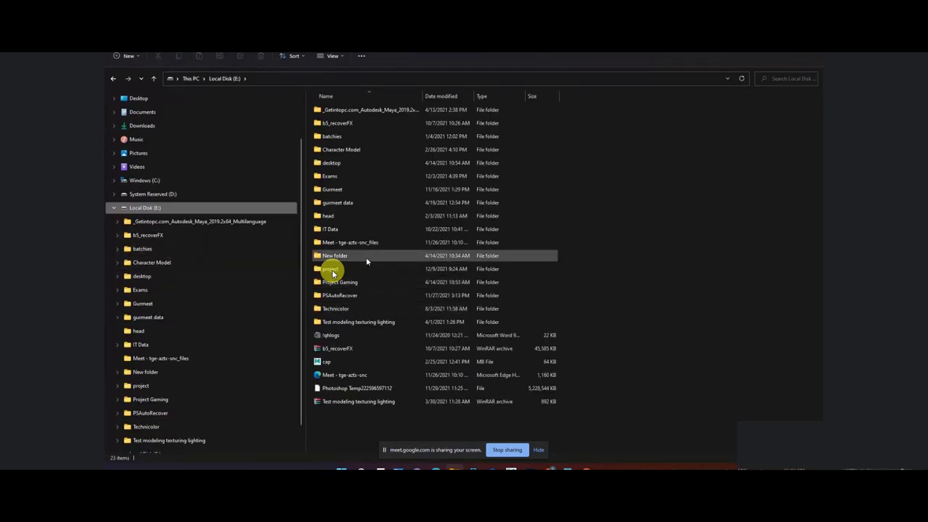
pyautogui.doubleClick(350, 189)
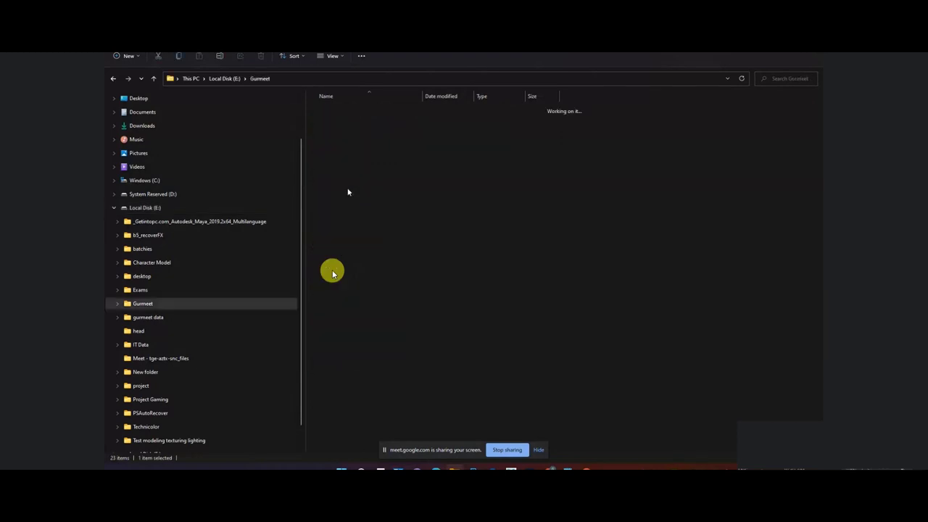
pyautogui.scroll(-4, 410, 325)
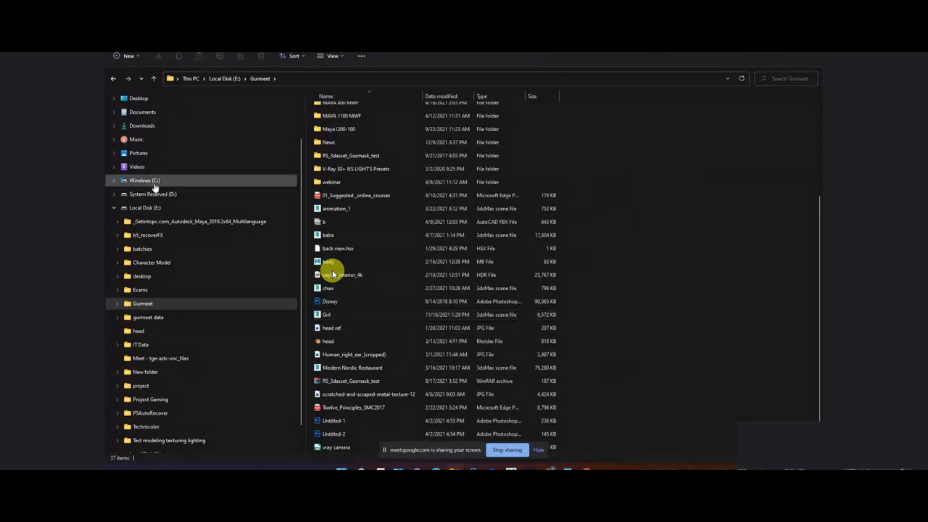
pyautogui.scroll(-2, 172, 328)
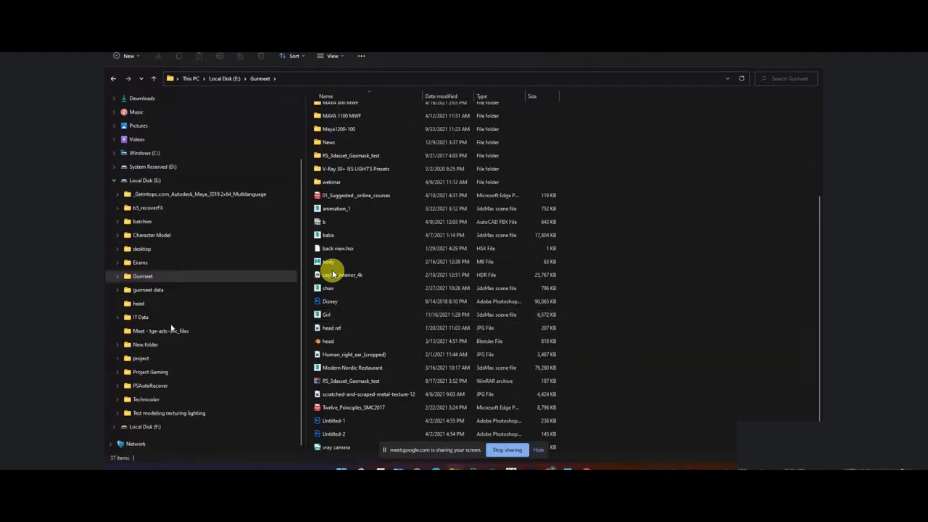
pyautogui.click(155, 428)
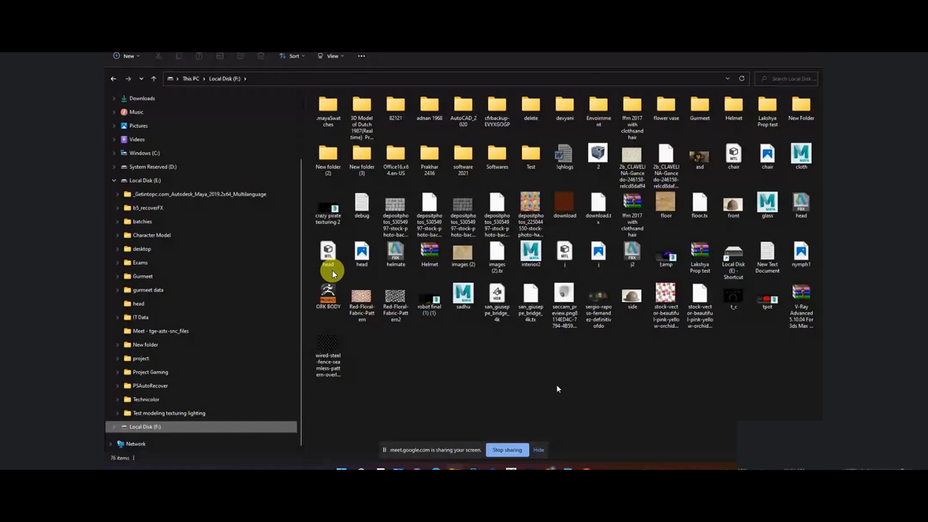
pyautogui.click(700, 160)
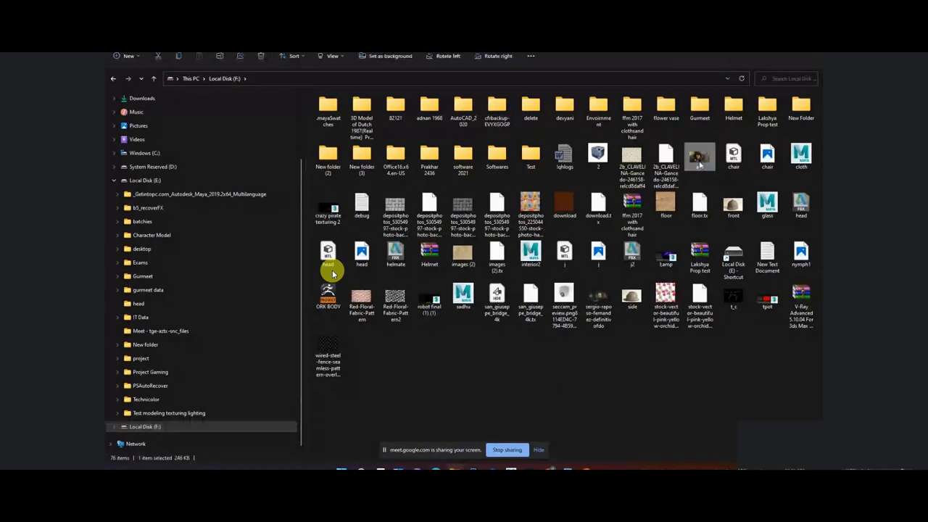
pyautogui.doubleClick(699, 161)
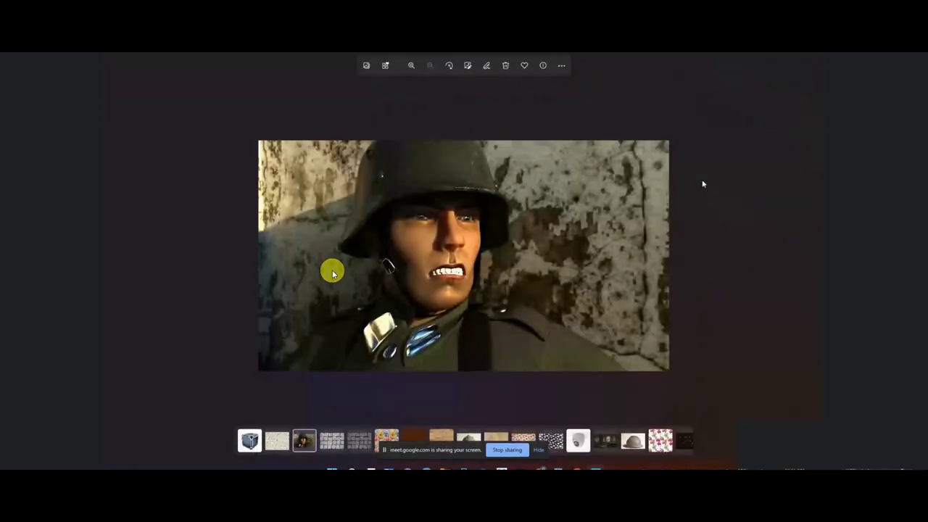
pyautogui.click(809, 57)
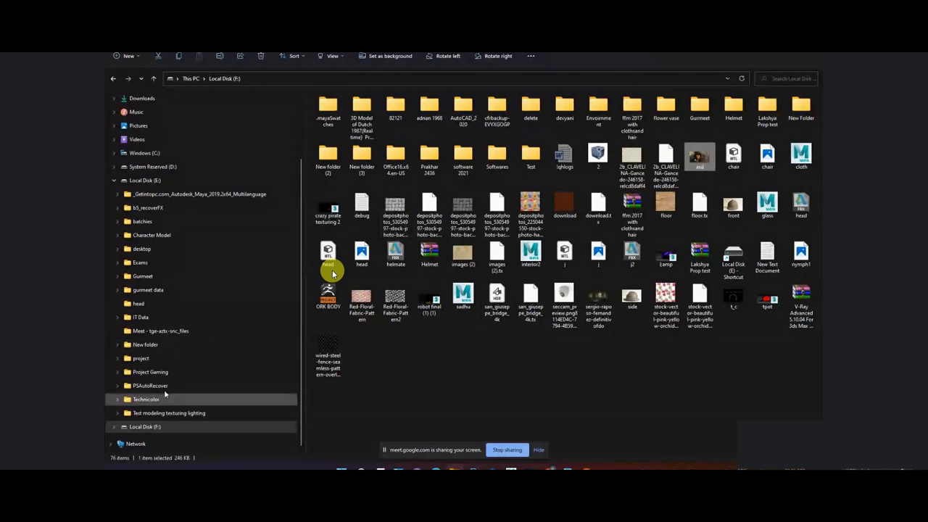
pyautogui.scroll(1, 249, 343)
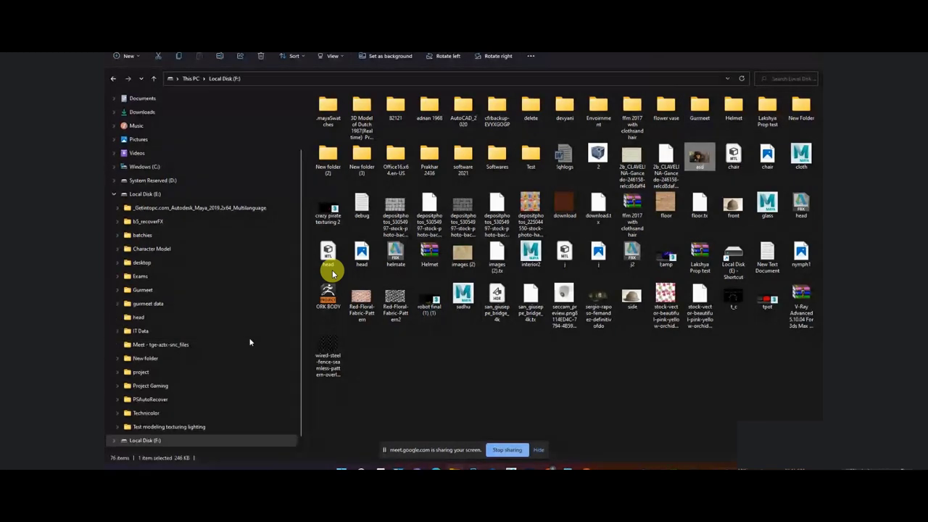
pyautogui.doubleClick(332, 273)
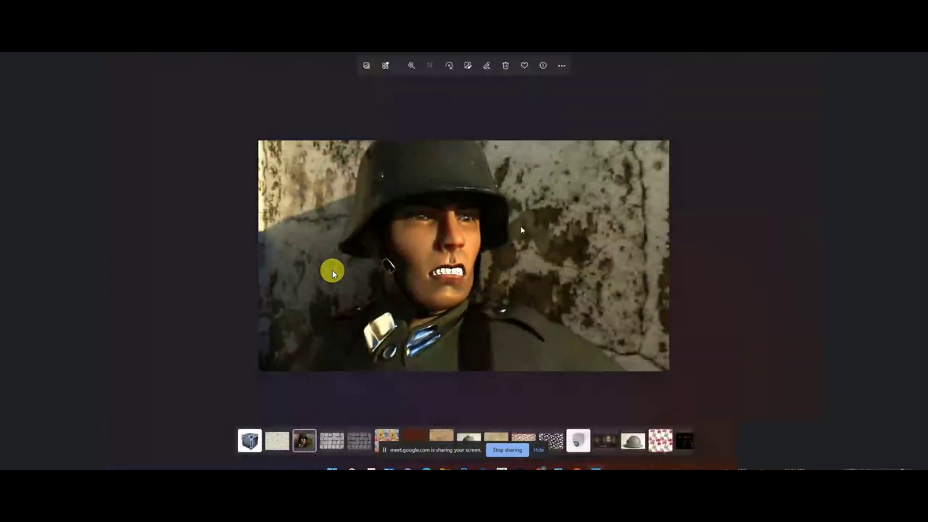
pyautogui.press('Escape')
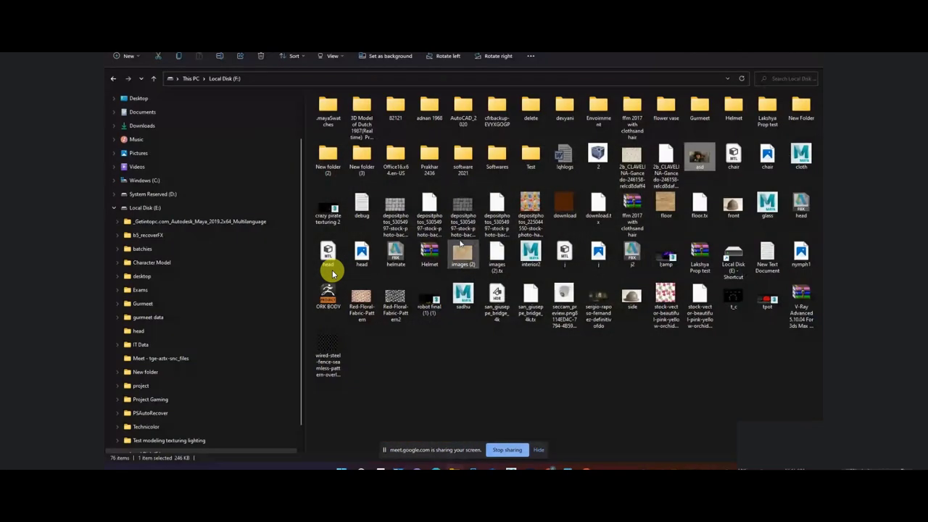
pyautogui.moveTo(463, 214)
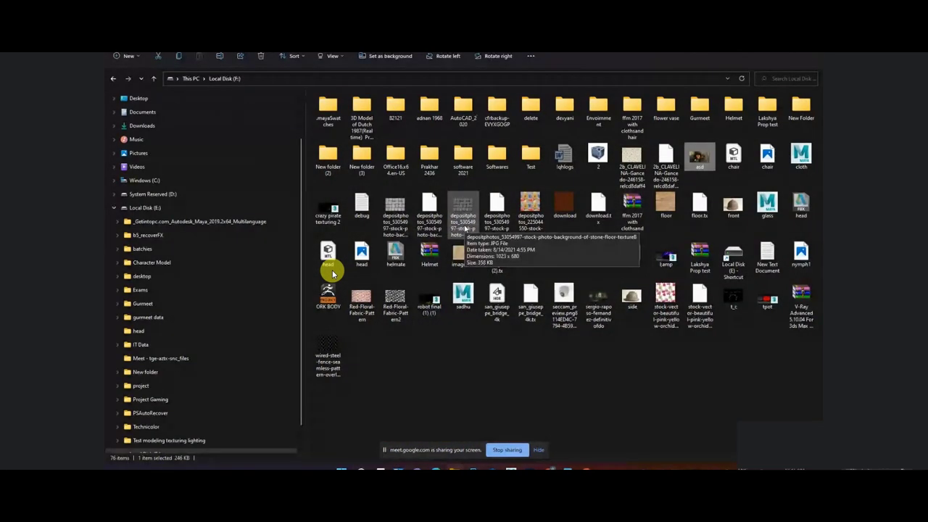
# Open the gurmeet folder inside gurmeet data on Local Disk (E:).
pyautogui.click(143, 207)
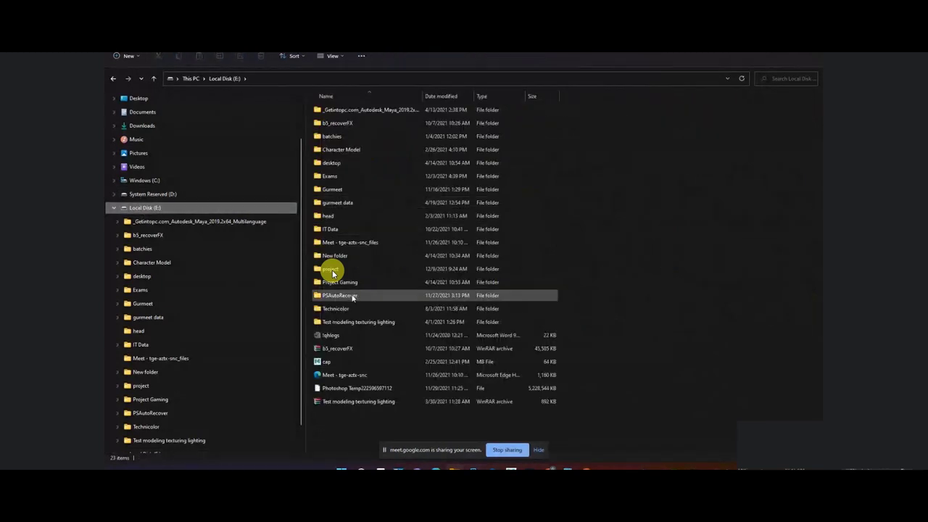
pyautogui.doubleClick(340, 204)
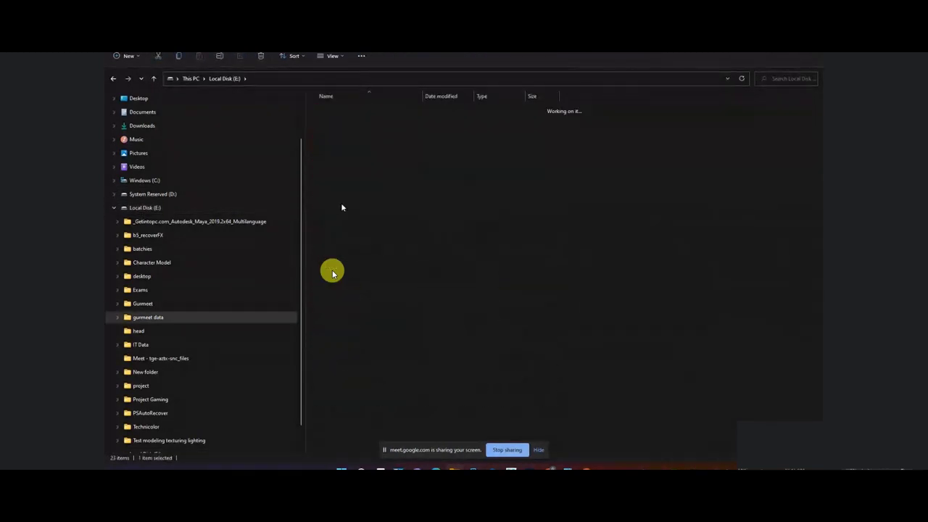
pyautogui.doubleClick(328, 111)
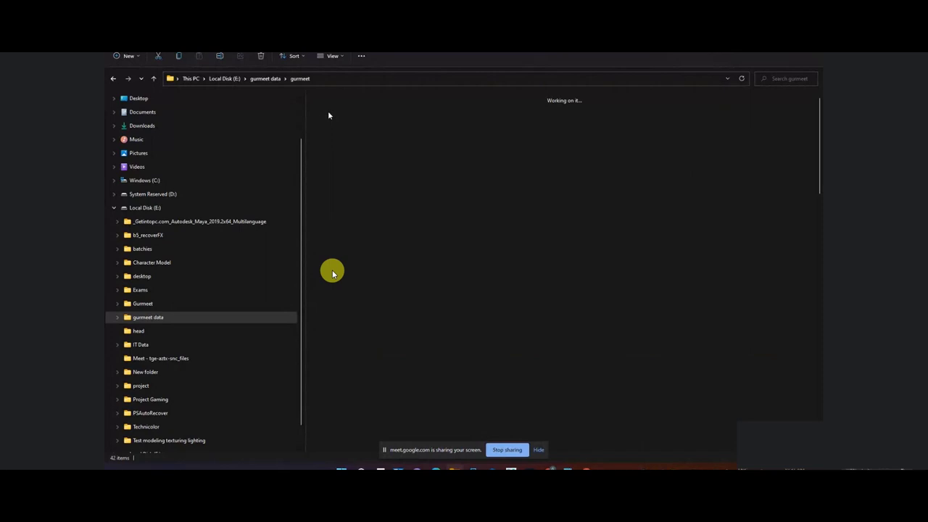
# Look over the gurmeet folder's 42 items and switch the view to Medium icons.
pyautogui.click(573, 261)
pyautogui.scroll(-10, 573, 264)
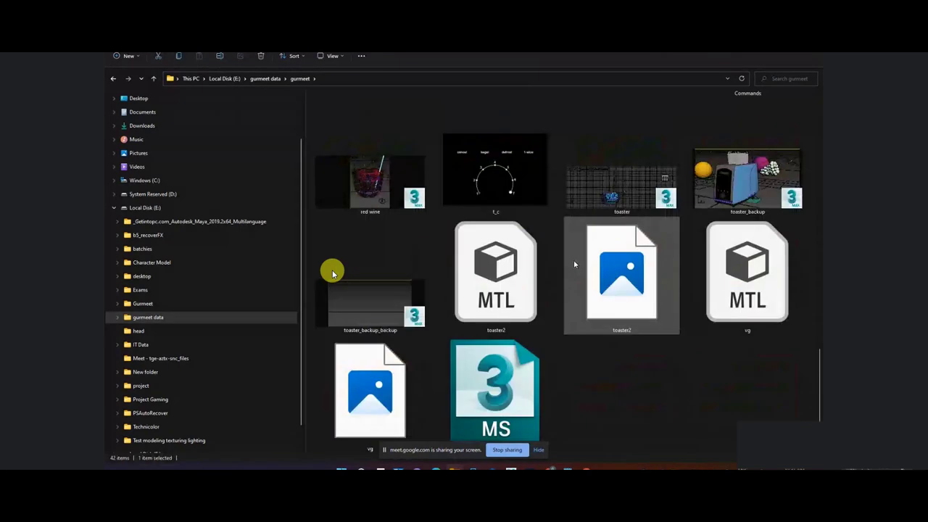
pyautogui.scroll(5, 574, 264)
pyautogui.scroll(5, 574, 264)
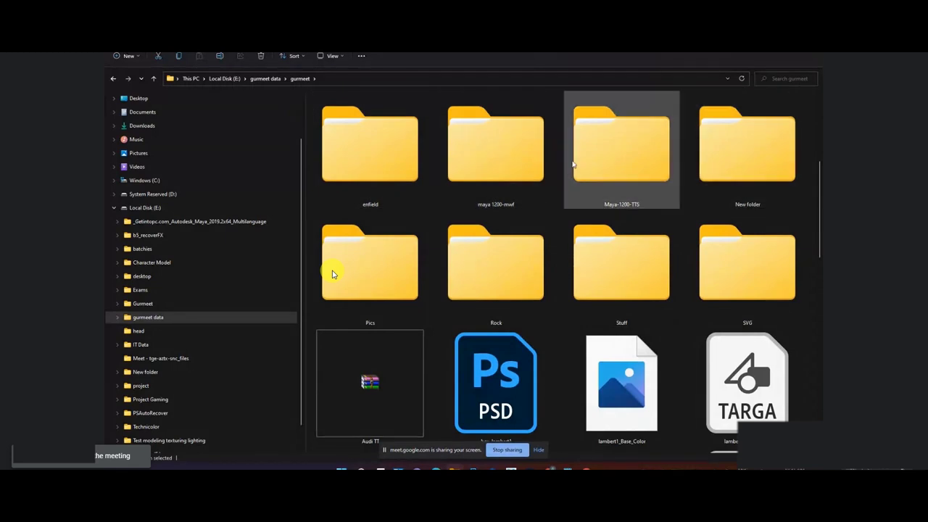
pyautogui.scroll(3, 573, 165)
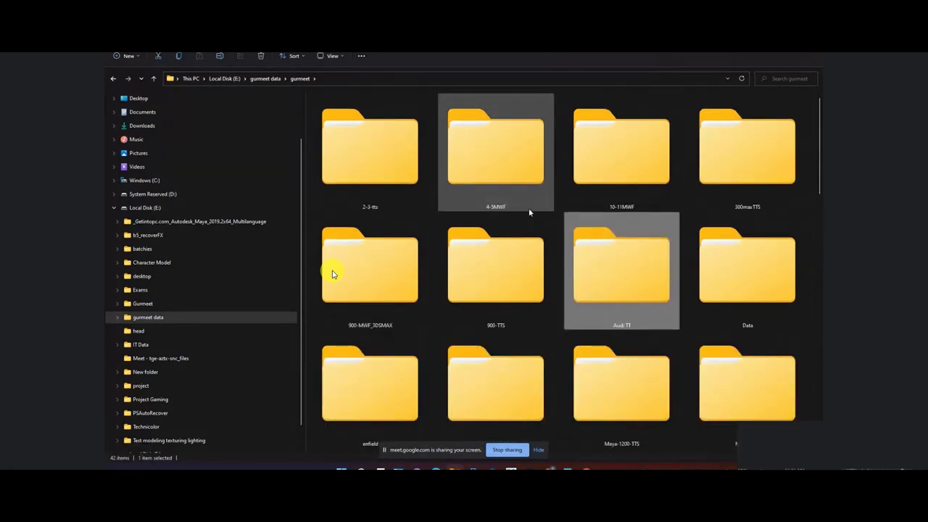
pyautogui.scroll(-5, 529, 213)
pyautogui.scroll(3, 529, 213)
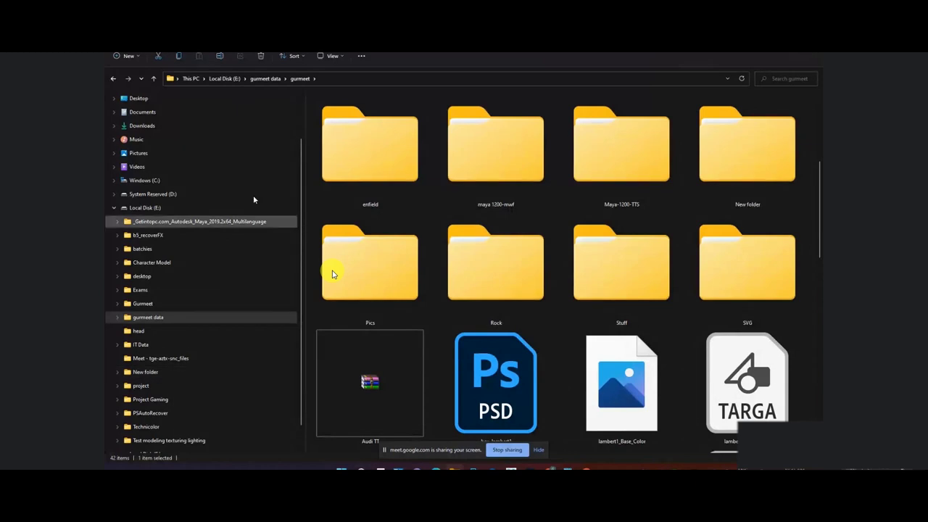
pyautogui.click(332, 55)
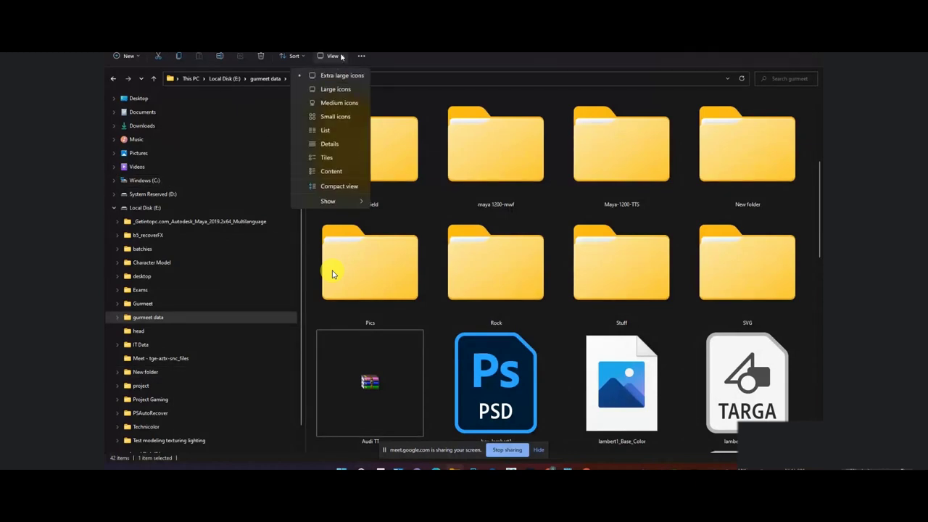
pyautogui.click(336, 103)
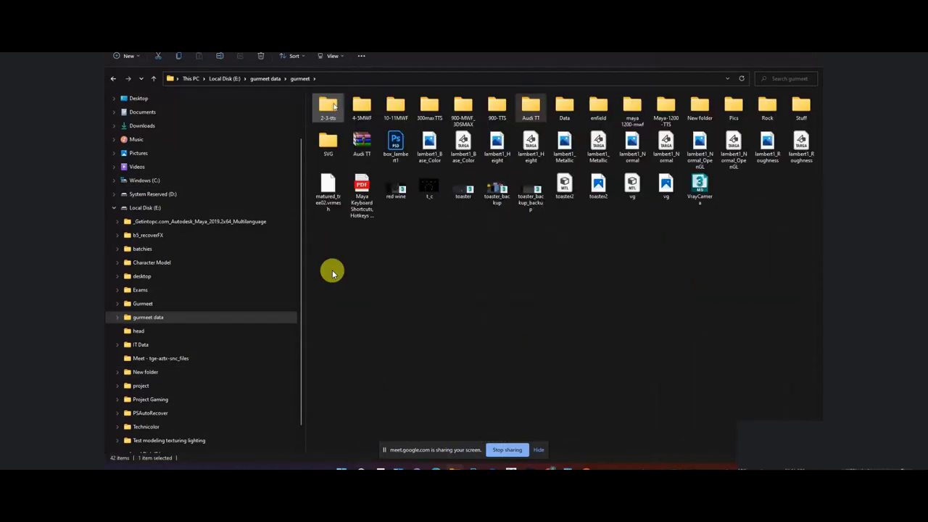
# Open Data, then gurmeet, then the nested gurmeet folder.
pyautogui.doubleClick(564, 107)
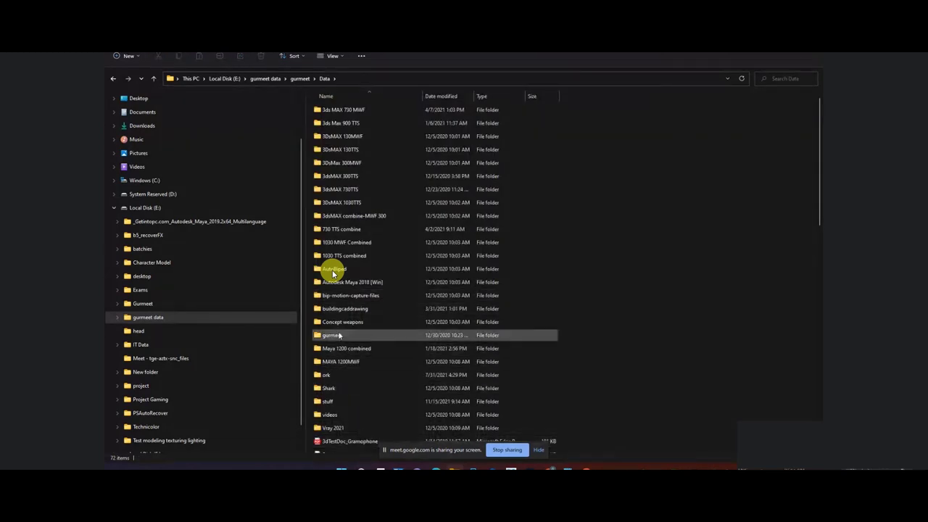
pyautogui.doubleClick(335, 334)
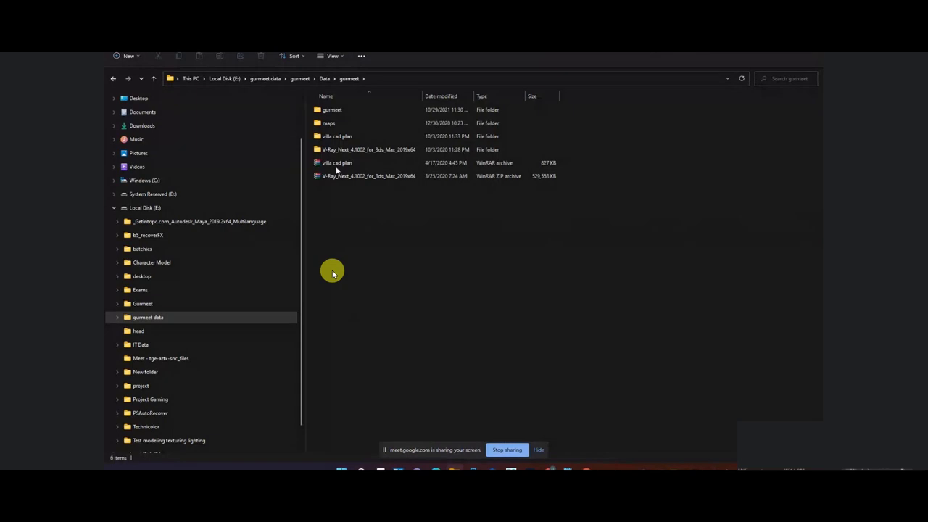
pyautogui.doubleClick(331, 109)
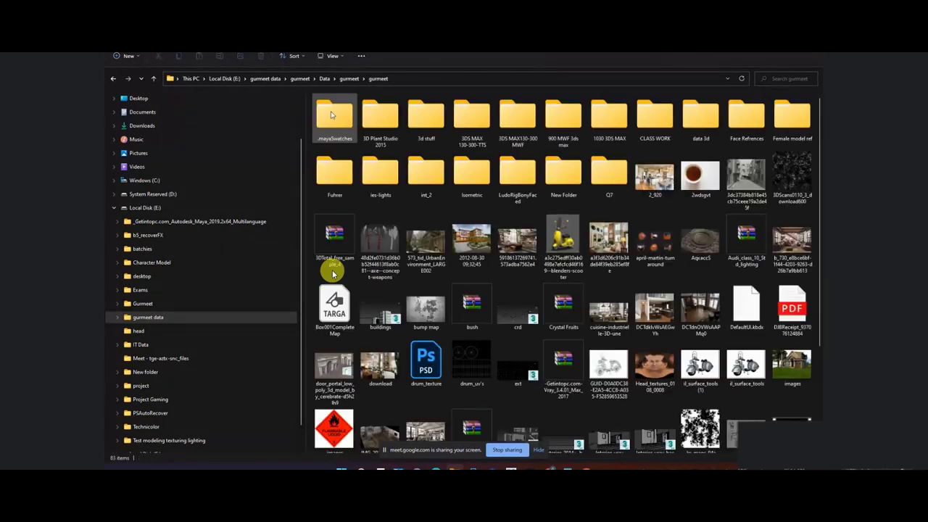
# Go into the Fuhrer folder and open the fuhrer image in the viewer.
pyautogui.click(518, 183)
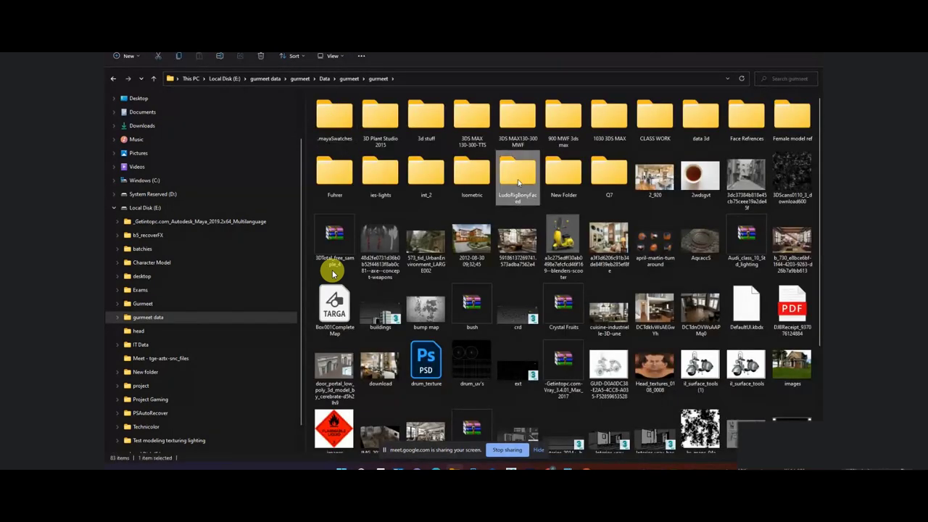
pyautogui.press('f')
pyautogui.press('f')
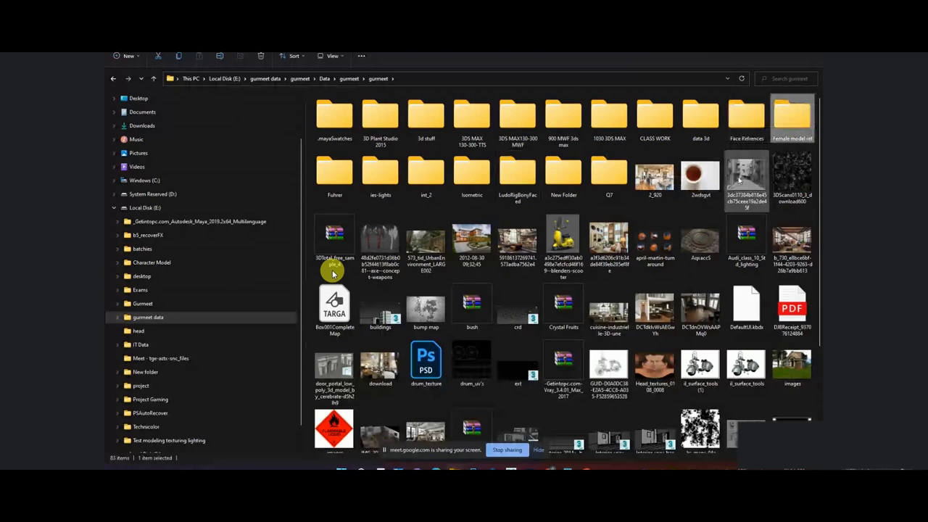
pyautogui.press('f')
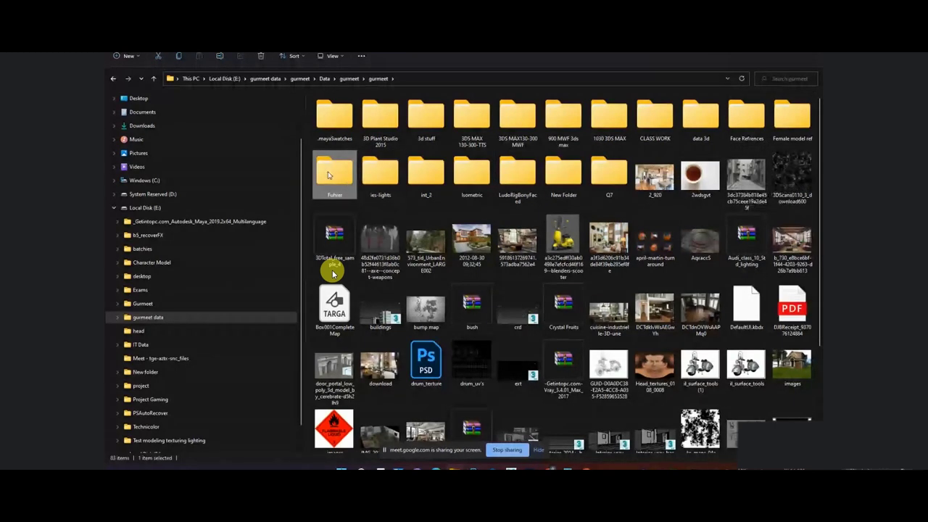
pyautogui.doubleClick(327, 176)
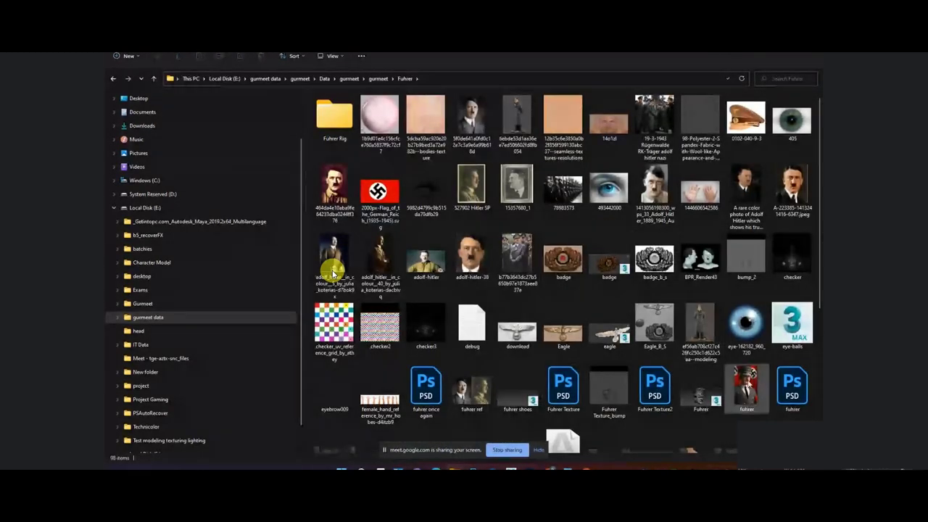
pyautogui.click(746, 388)
pyautogui.press('Return')
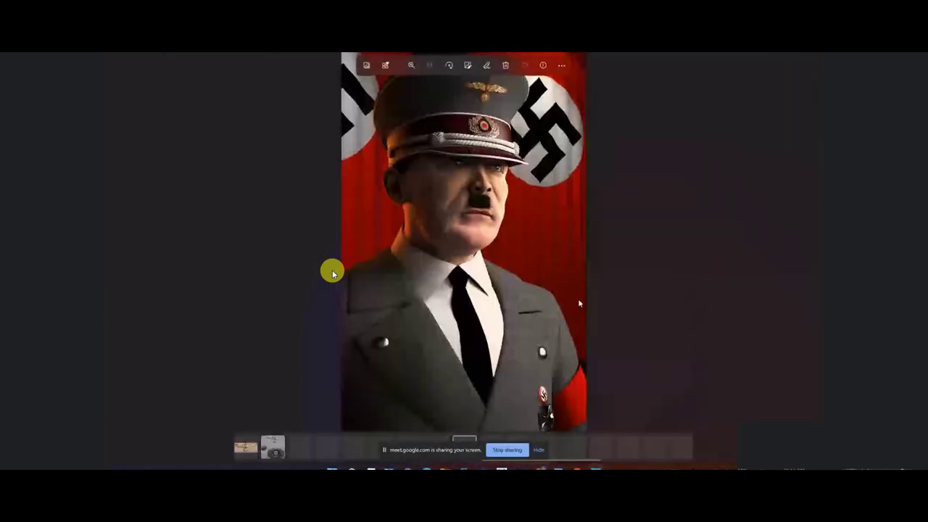
# Zoom in and out on the fuhrer render, then close Photos to return to the Fuhrer folder.
pyautogui.scroll(2, 465, 156)
pyautogui.scroll(2, 466, 161)
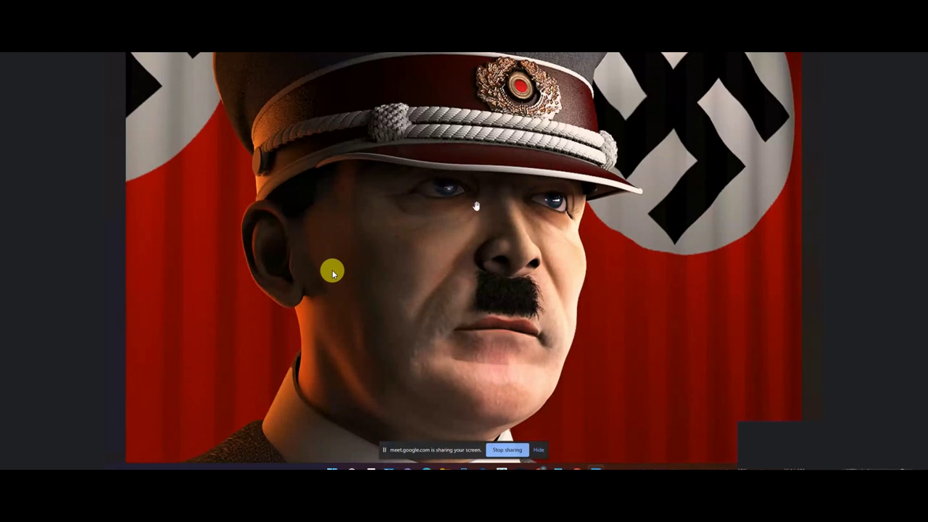
pyautogui.scroll(-5, 476, 207)
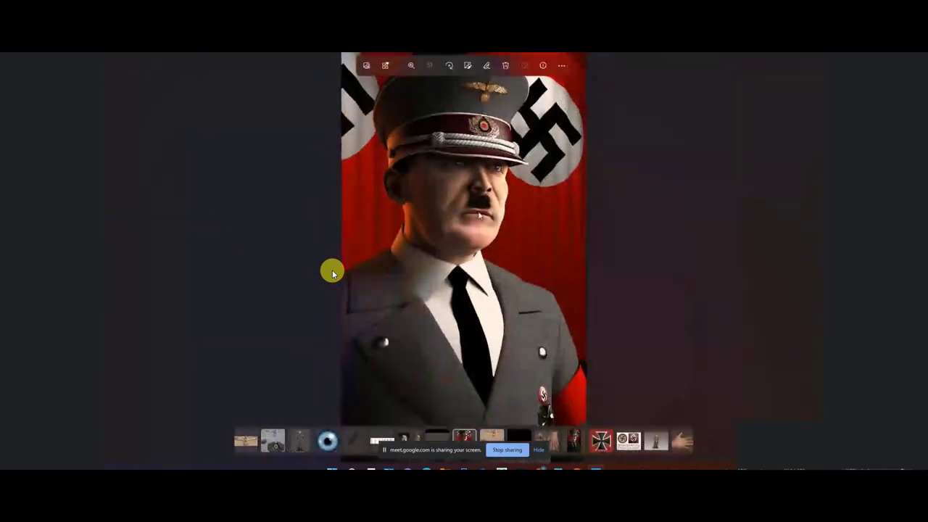
pyautogui.moveTo(580, 303)
pyautogui.click(806, 61)
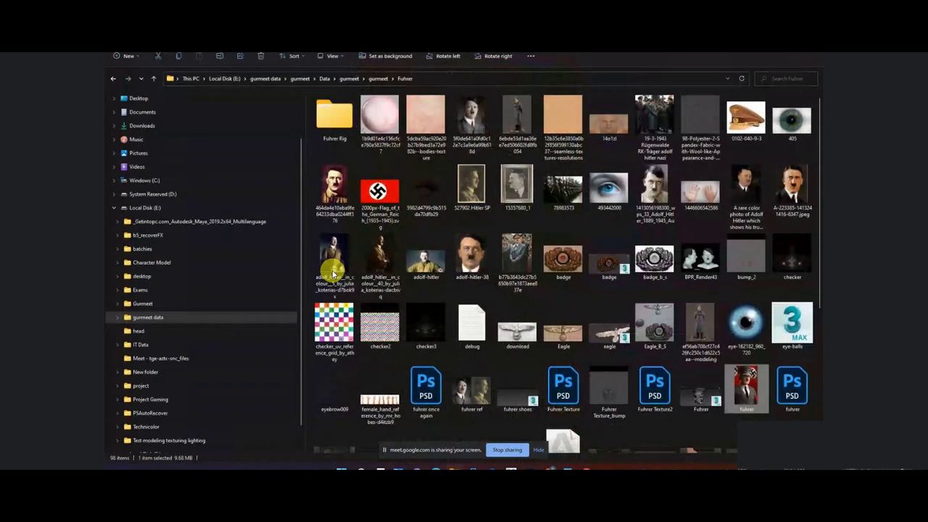
# Switch past the Sumo bag PDF in Edge to bring Notepad to the front.
pyautogui.hotkey('alt', 'Tab')
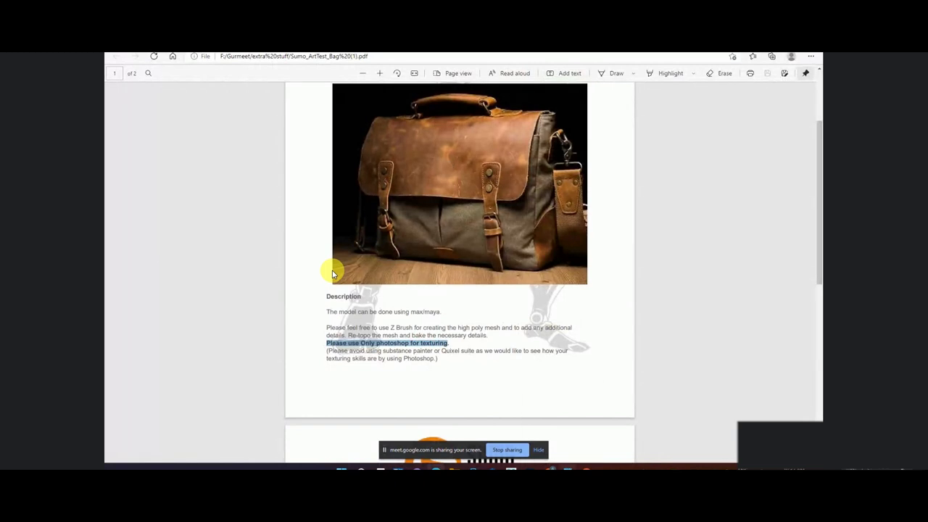
pyautogui.hotkey('alt', 'Tab')
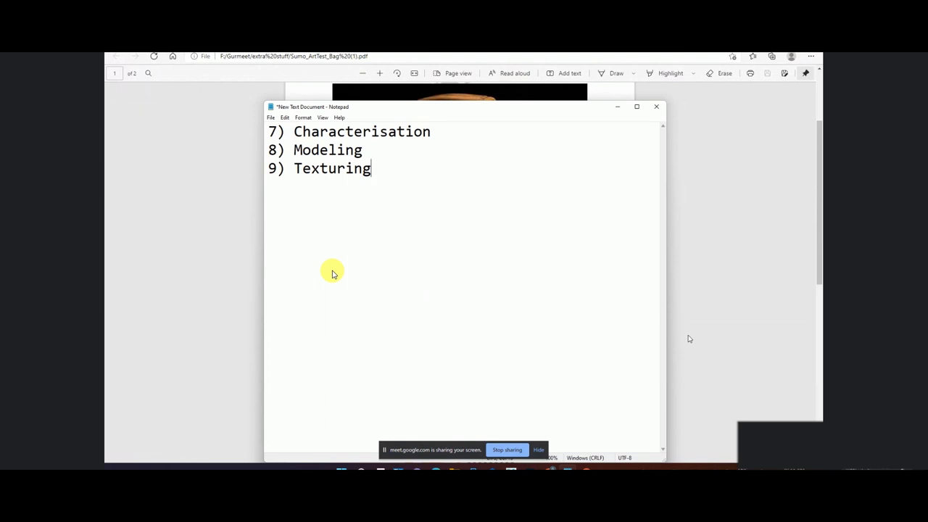
# Add '10) Rigging' as a new line below 9) Texturing and select 'Rigging'.
pyautogui.press('Return')
pyautogui.write('10')
pyautogui.write(')')
pyautogui.write('R')
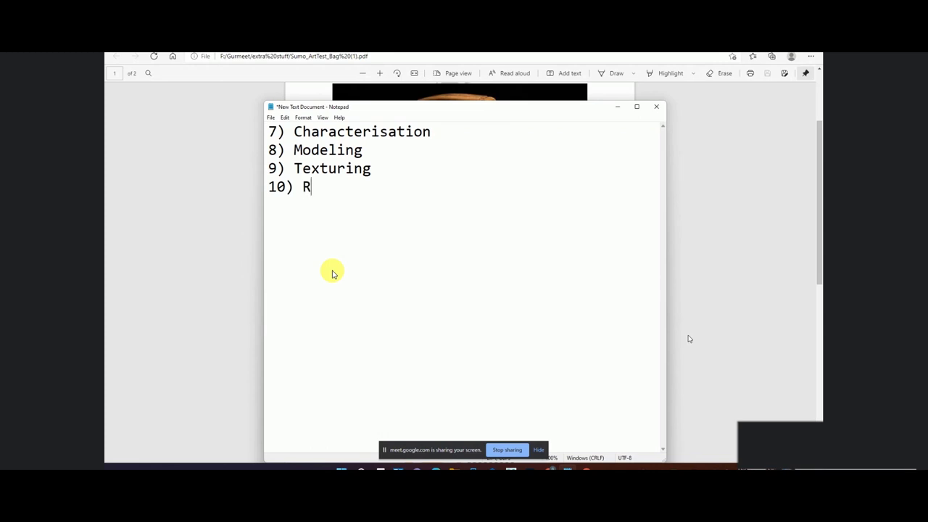
pyautogui.write('iggin')
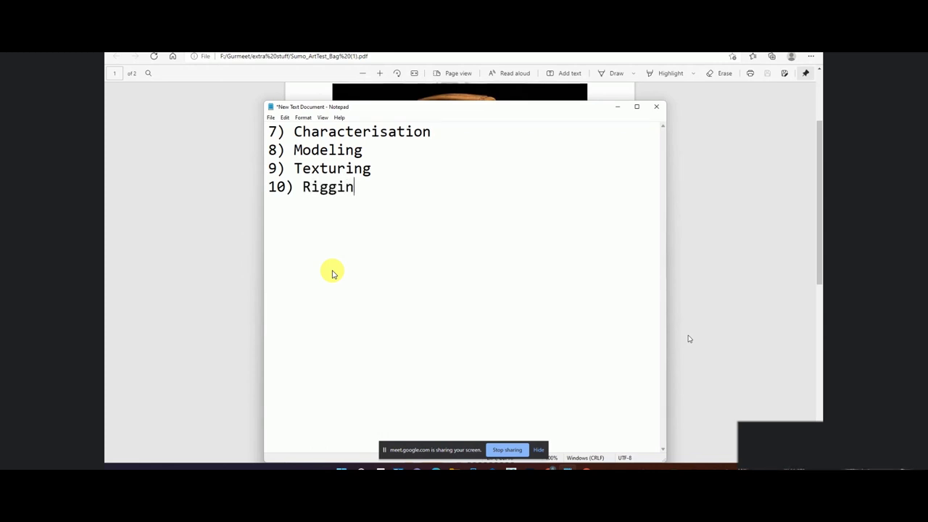
pyautogui.write('g')
pyautogui.click(511, 468)
pyautogui.moveTo(302, 187); pyautogui.dragTo(368, 188)
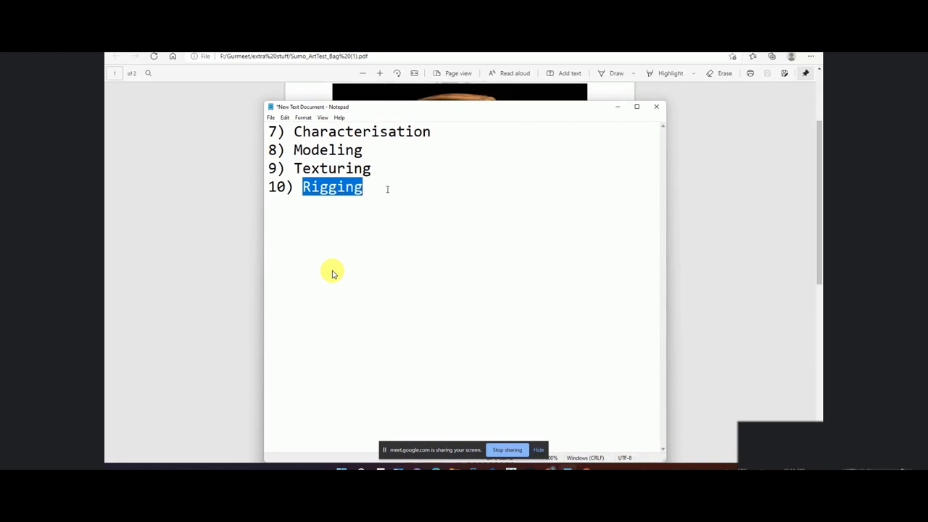
# Change stage 10 to '10) Rigging/skinning' and add a new '11)' line beneath it.
pyautogui.click(388, 189)
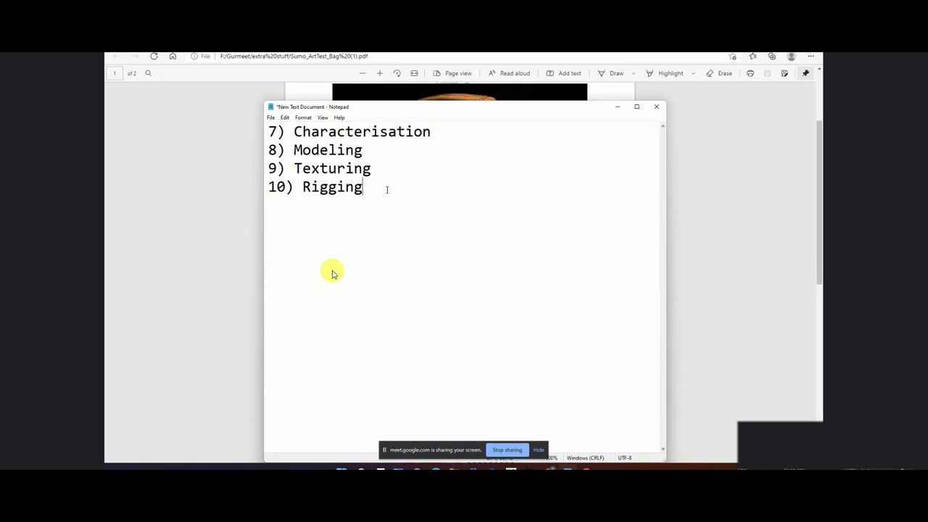
pyautogui.press('Return')
pyautogui.write('1')
pyautogui.write('1)')
pyautogui.click(369, 190)
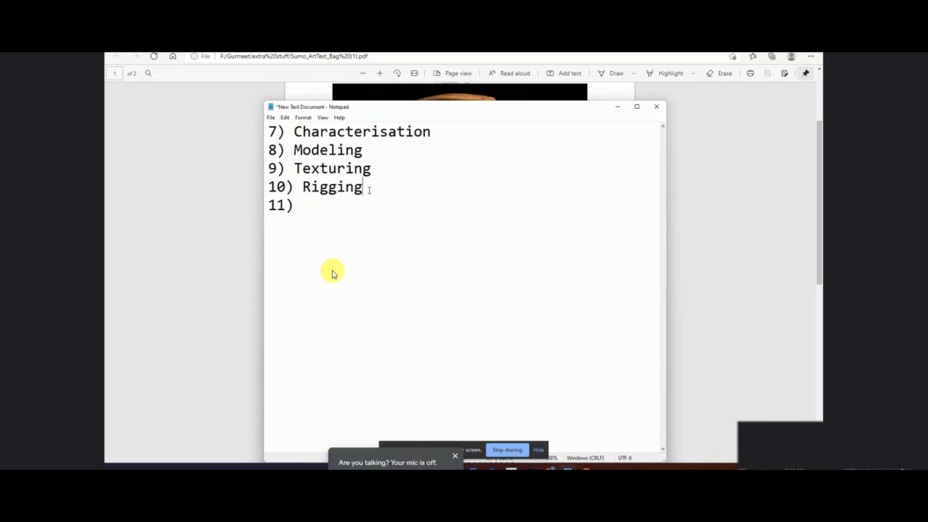
pyautogui.write('/sk')
pyautogui.write('inning')
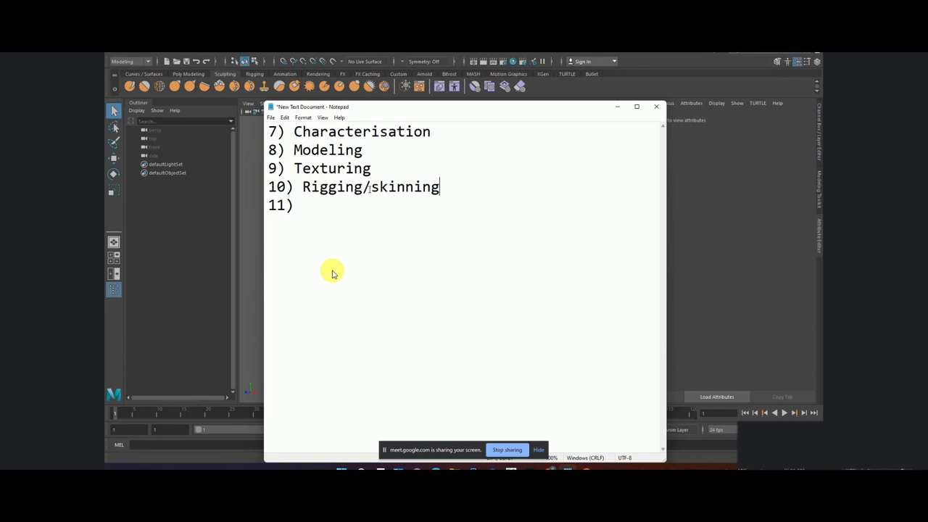
# Close Notepad and Maya's What's New window to reach the Maya workspace.
pyautogui.click(656, 110)
pyautogui.click(516, 262)
pyautogui.click(617, 108)
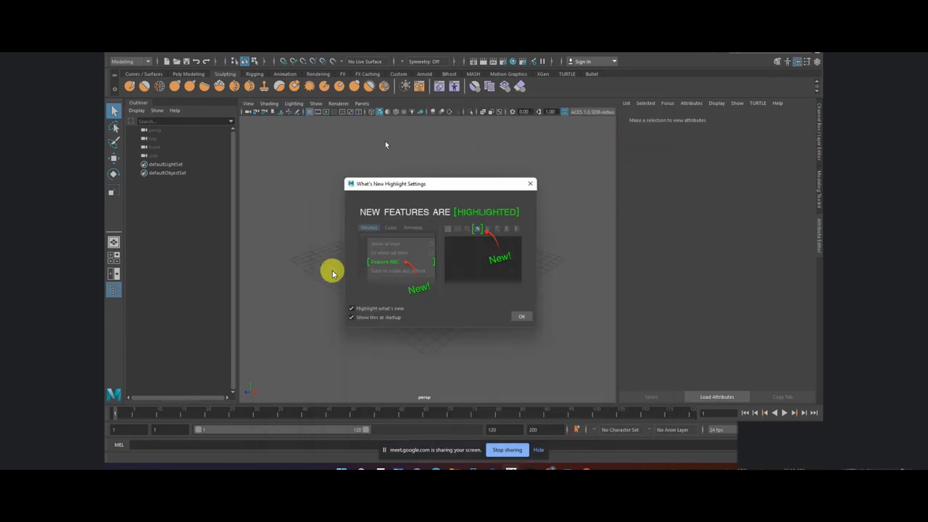
pyautogui.click(522, 317)
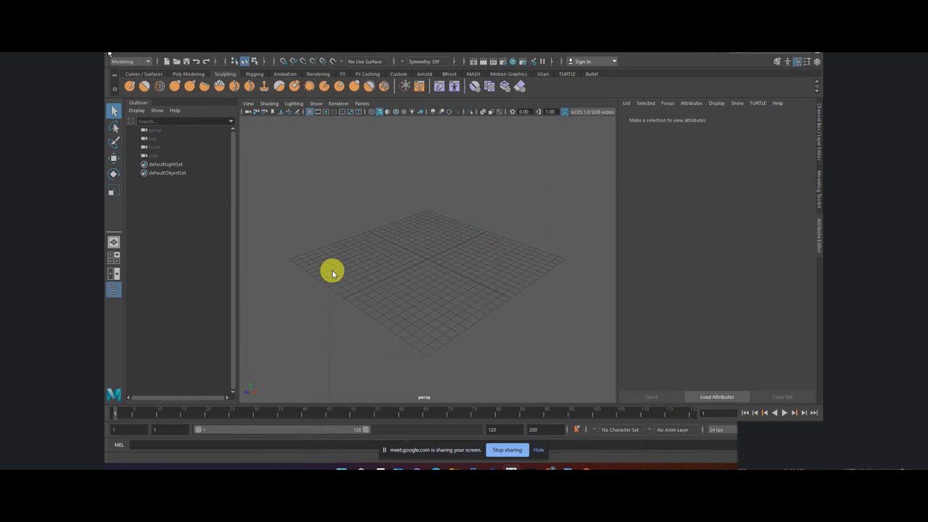
# Open Wehrmacht2.mb from the Organic folder under Maya 1200-100 TTS on F:.
pyautogui.click(109, 64)
pyautogui.click(135, 73)
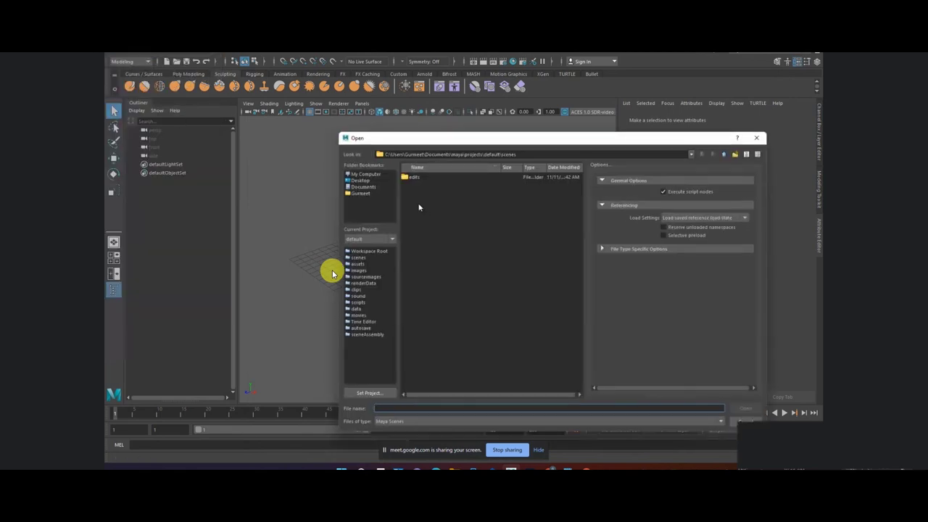
pyautogui.click(373, 186)
pyautogui.click(366, 174)
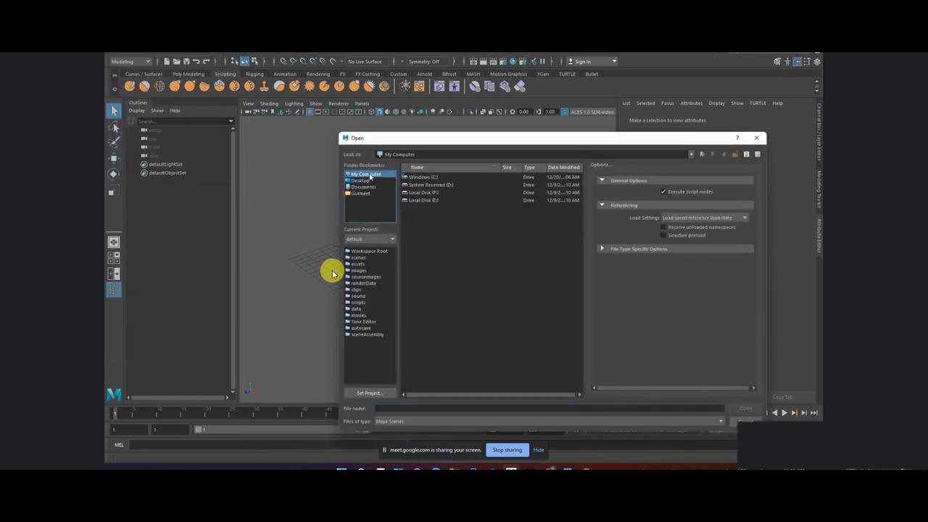
pyautogui.doubleClick(424, 193)
pyautogui.click(426, 207)
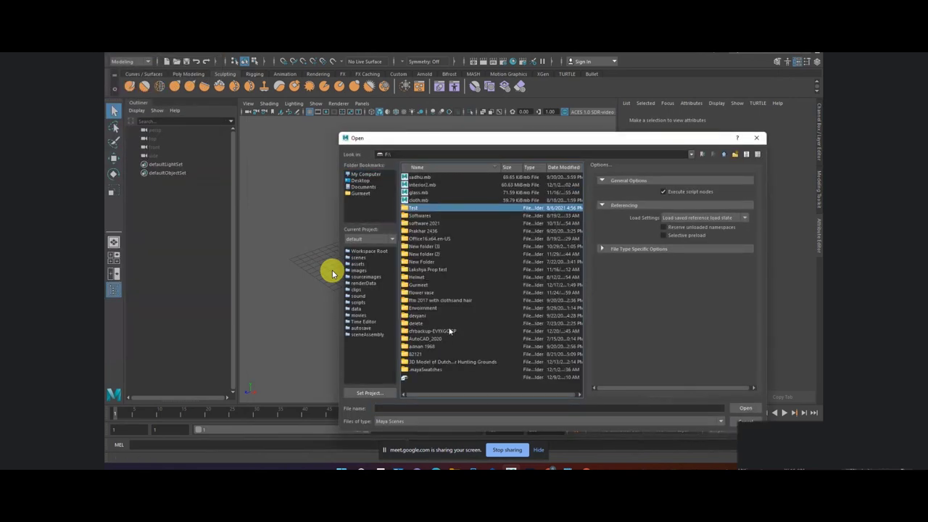
pyautogui.click(428, 239)
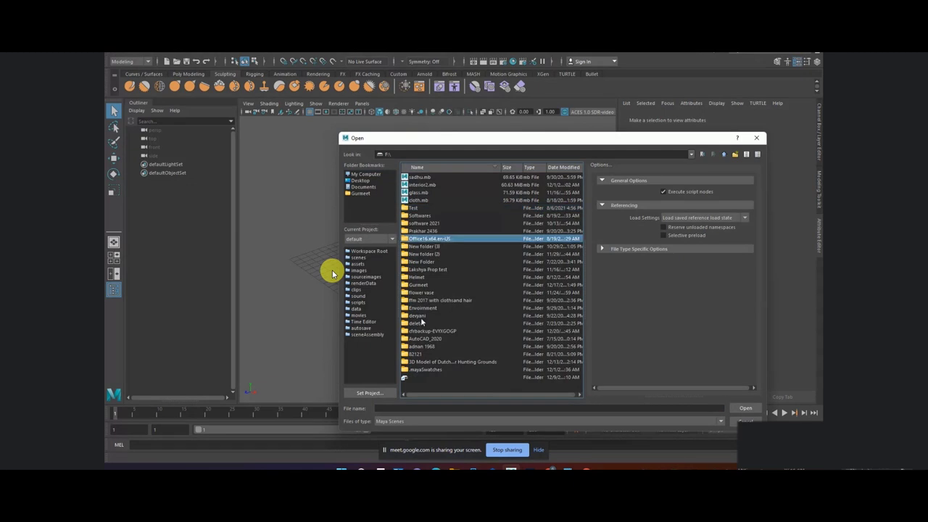
pyautogui.click(421, 316)
pyautogui.doubleClick(420, 285)
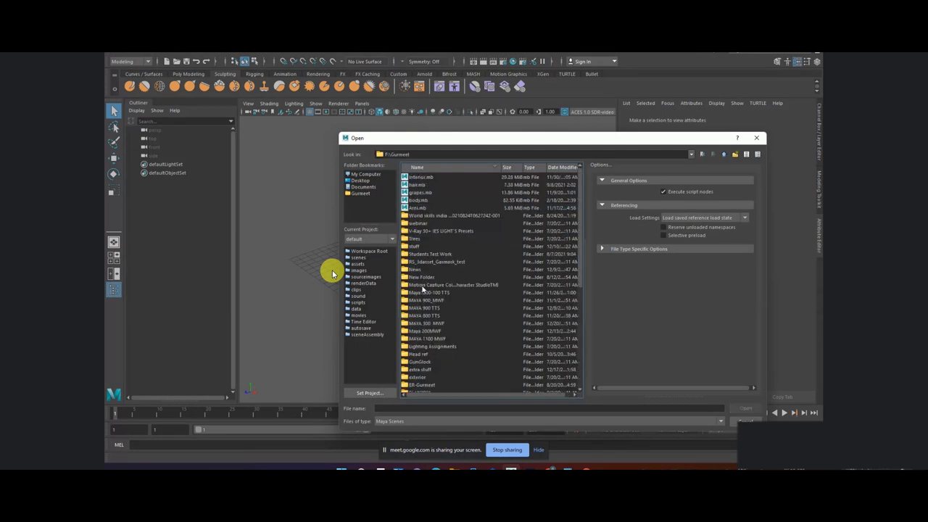
pyautogui.doubleClick(433, 290)
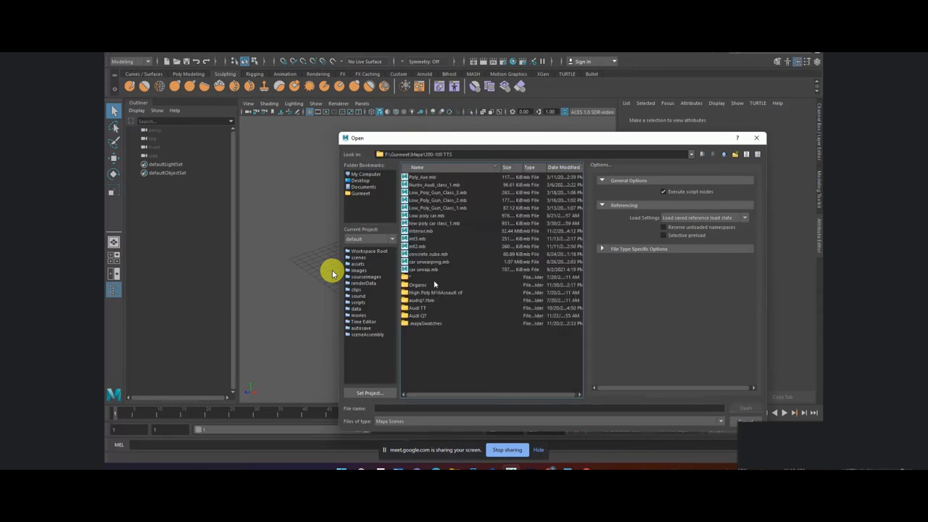
pyautogui.doubleClick(434, 285)
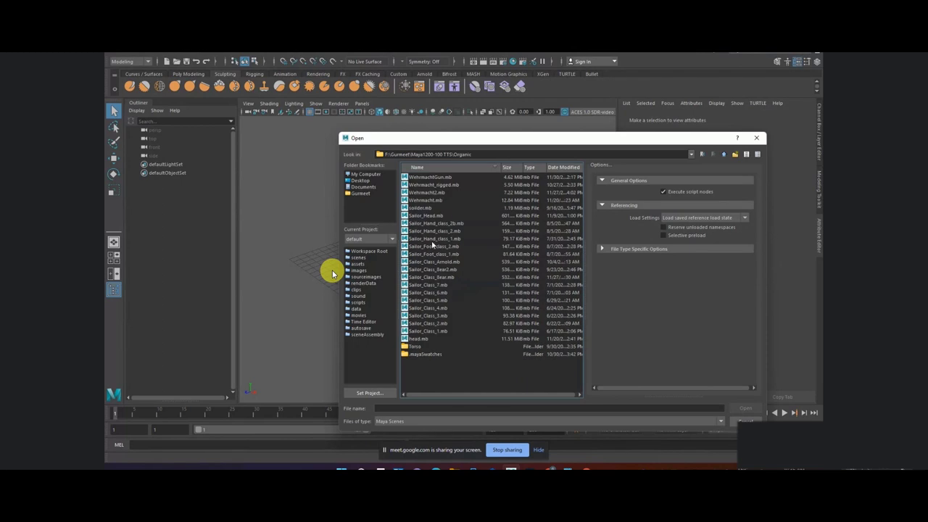
pyautogui.doubleClick(433, 192)
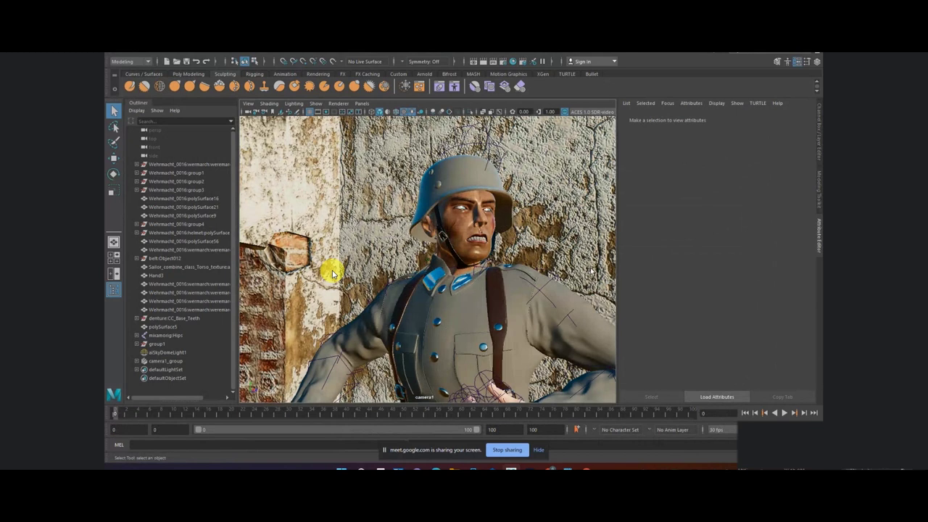
pyautogui.scroll(-3, 578, 300)
pyautogui.scroll(-2, 578, 299)
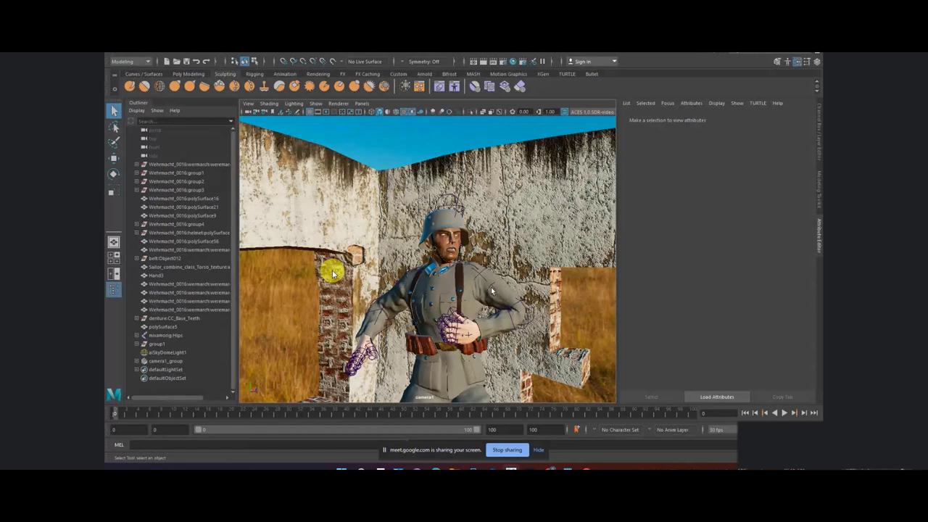
pyautogui.press('4')
pyautogui.scroll(2, 464, 317)
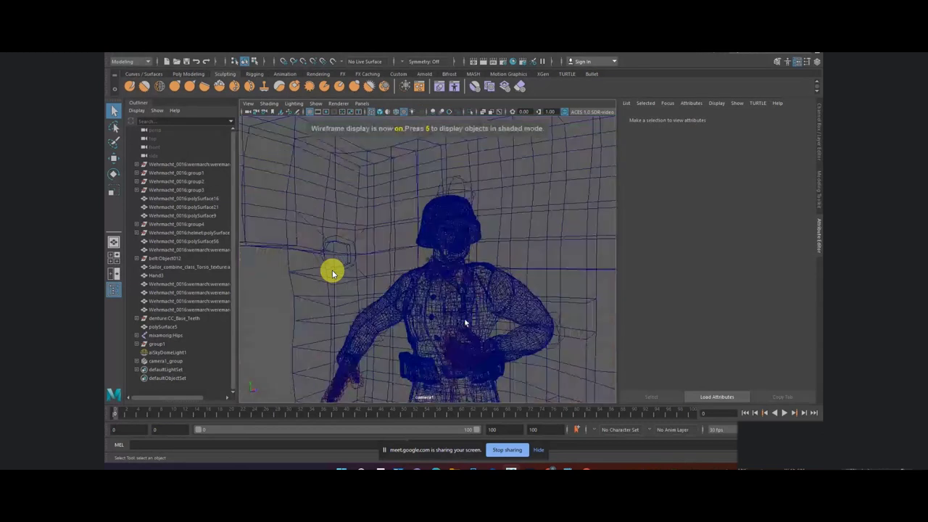
pyautogui.scroll(2, 464, 317)
pyautogui.scroll(3, 481, 332)
pyautogui.scroll(2, 481, 332)
pyautogui.scroll(3, 517, 315)
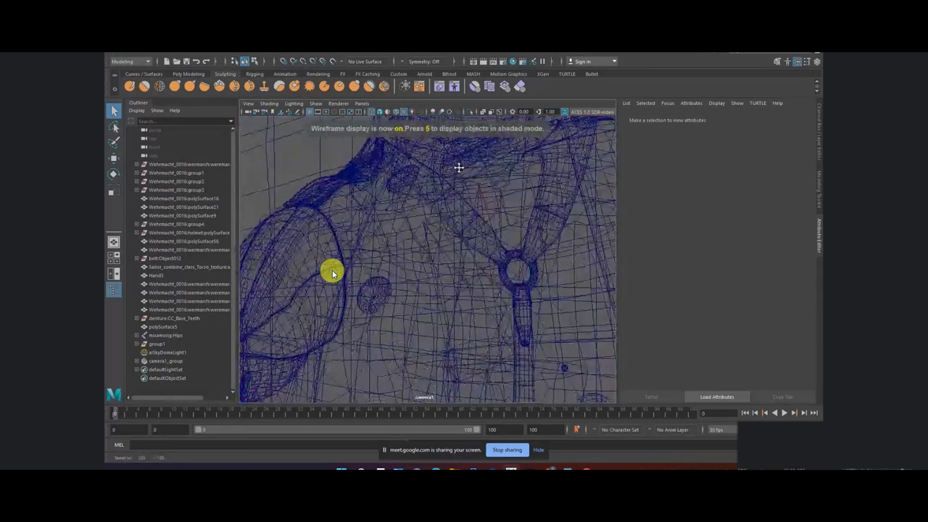
pyautogui.scroll(2, 478, 261)
pyautogui.moveTo(457, 249)
pyautogui.keyDown('alt'); pyautogui.mouseDown()
pyautogui.moveTo(436, 311)
pyautogui.moveTo(442, 321)
pyautogui.moveTo(476, 305)
pyautogui.mouseUp(); pyautogui.keyUp('alt')
pyautogui.click(447, 301)
pyautogui.scroll(-10, 475, 305)
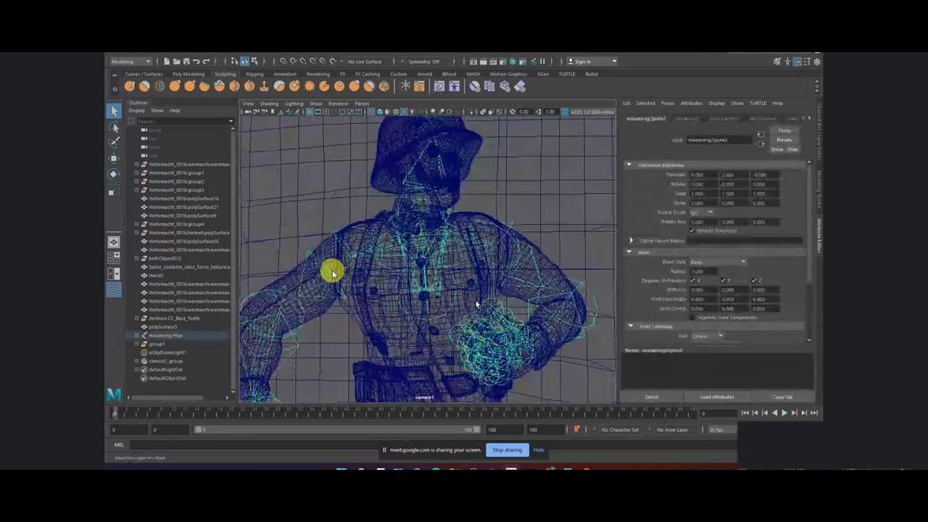
pyautogui.scroll(5, 476, 304)
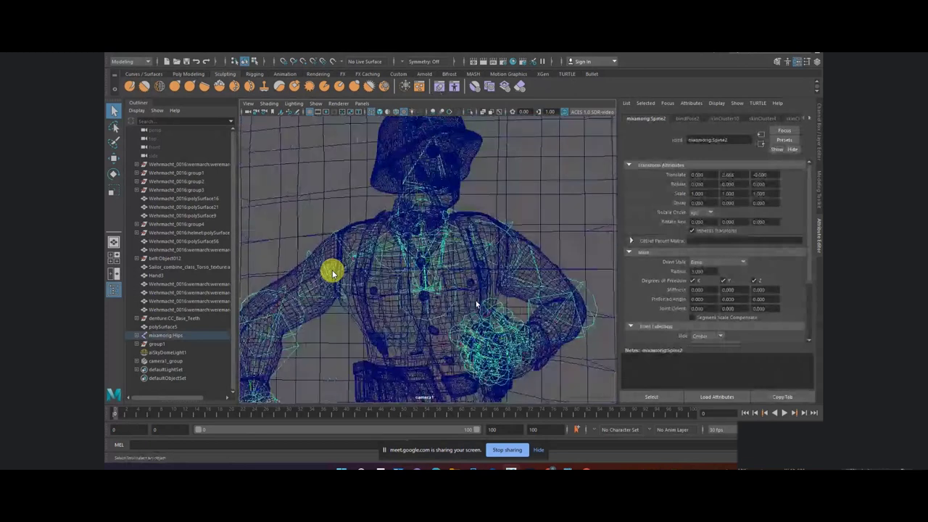
pyautogui.scroll(3, 476, 304)
pyautogui.moveTo(477, 305)
pyautogui.keyDown('alt'); pyautogui.mouseDown()
pyautogui.moveTo(442, 301)
pyautogui.moveTo(457, 301)
pyautogui.mouseUp(); pyautogui.keyUp('alt')
pyautogui.scroll(-2, 464, 299)
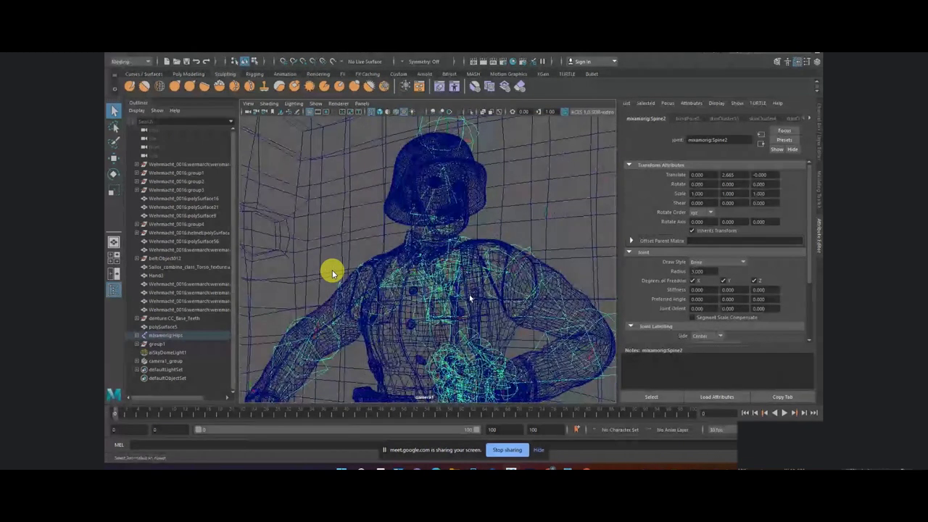
pyautogui.press('6')
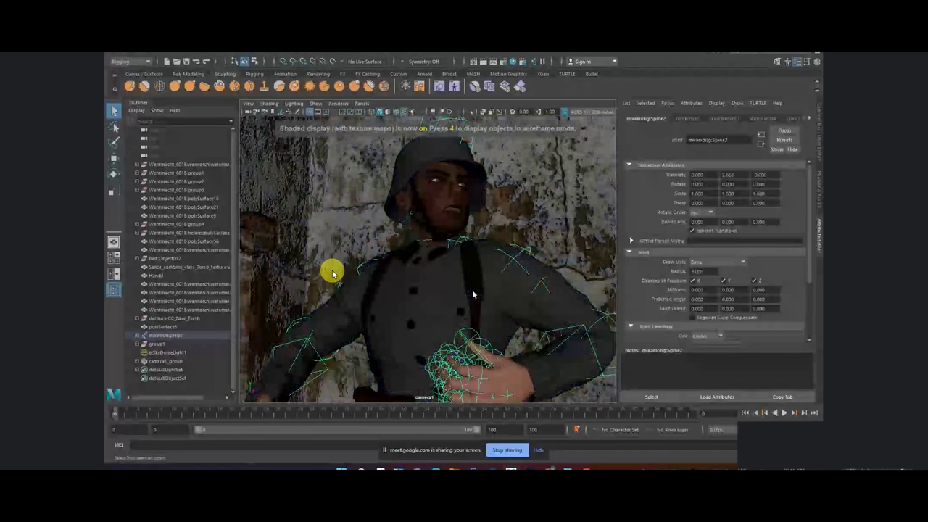
pyautogui.moveTo(472, 295)
pyautogui.keyDown('alt'); pyautogui.mouseDown()
pyautogui.moveTo(483, 298)
pyautogui.moveTo(457, 268)
pyautogui.moveTo(458, 229)
pyautogui.moveTo(472, 288)
pyautogui.moveTo(465, 292)
pyautogui.mouseUp(); pyautogui.keyUp('alt')
pyautogui.scroll(1, 457, 269)
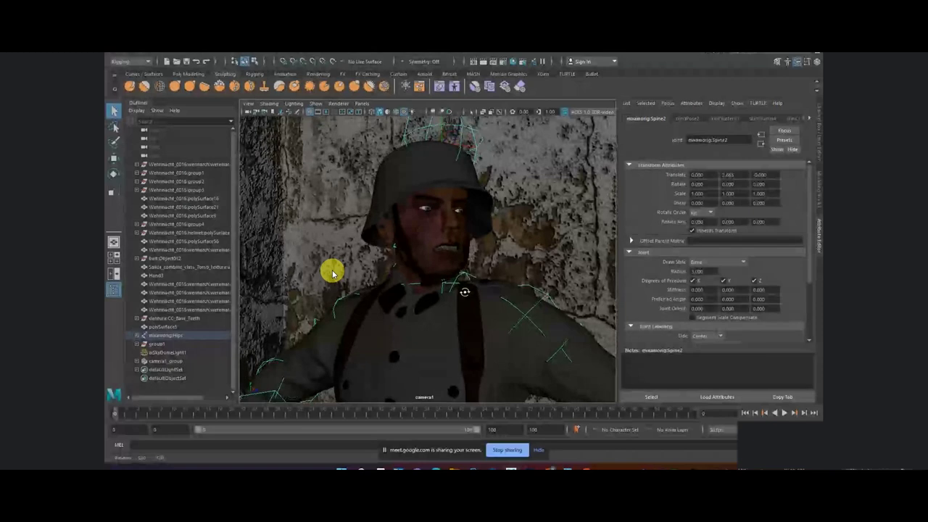
pyautogui.scroll(-2, 465, 292)
pyautogui.scroll(-2, 466, 295)
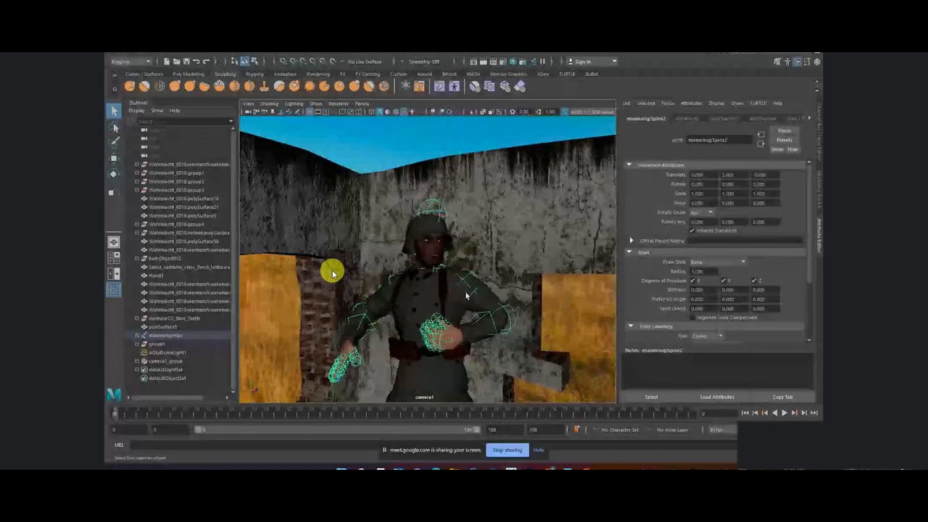
pyautogui.scroll(3, 466, 295)
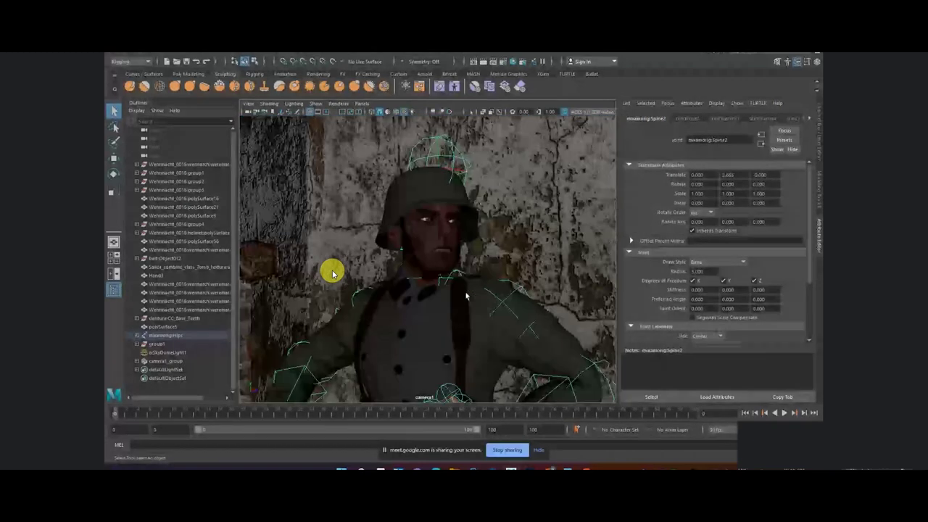
pyautogui.scroll(2, 466, 295)
pyautogui.keyDown('alt'); pyautogui.moveTo(466, 295); pyautogui.dragTo(478, 304); pyautogui.keyUp('alt')
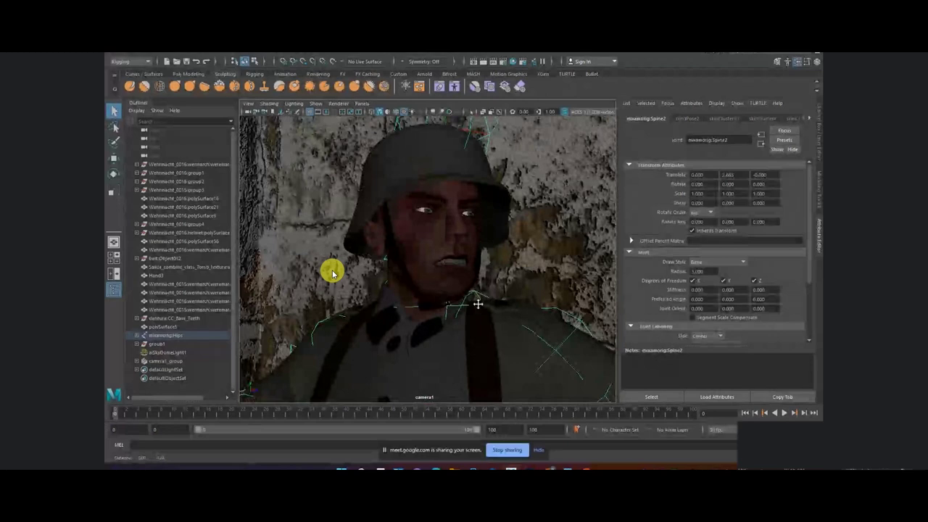
pyautogui.keyDown('alt'); pyautogui.moveTo(478, 304); pyautogui.dragTo(477, 328, button='middle'); pyautogui.keyUp('alt')
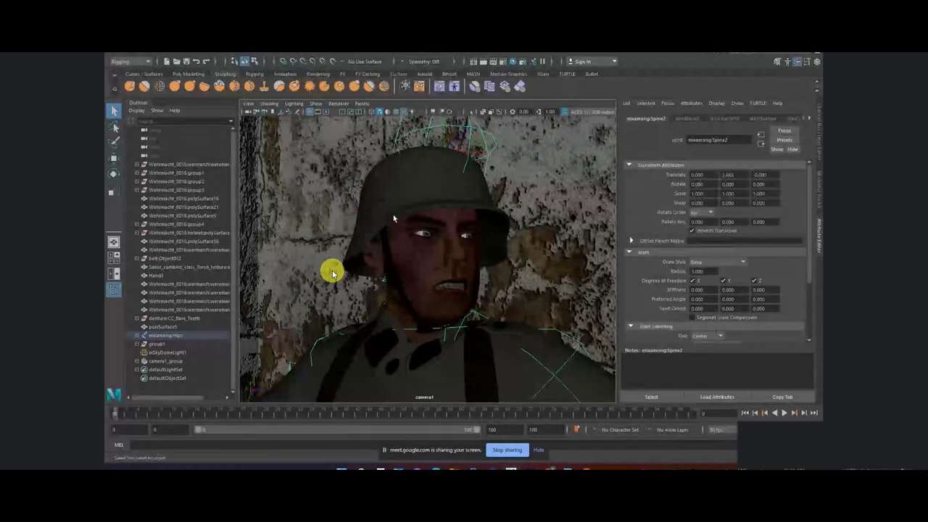
# Render the current frame of the soldier's face close-up camera with Arnold.
pyautogui.click(483, 63)
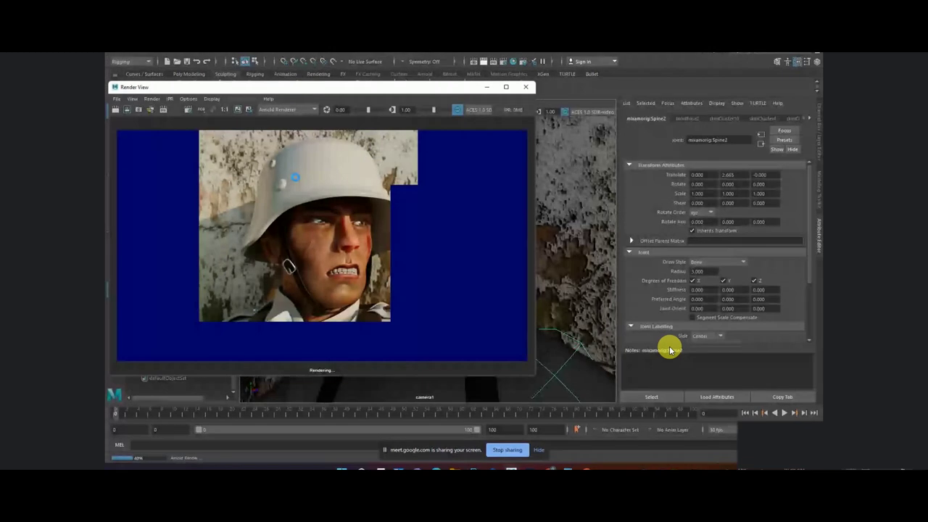
# Switch from Maya to the Notepad pipeline list with Alt+Tab.
pyautogui.hotkey('alt', 'Tab')
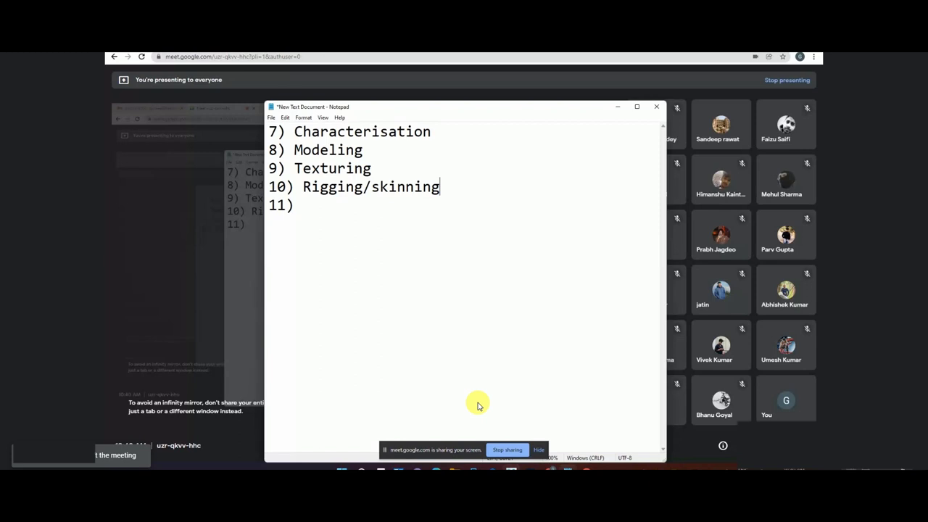
# Switch back to Maya's Render View showing the soldier render.
pyautogui.hotkey('alt', 'Tab')
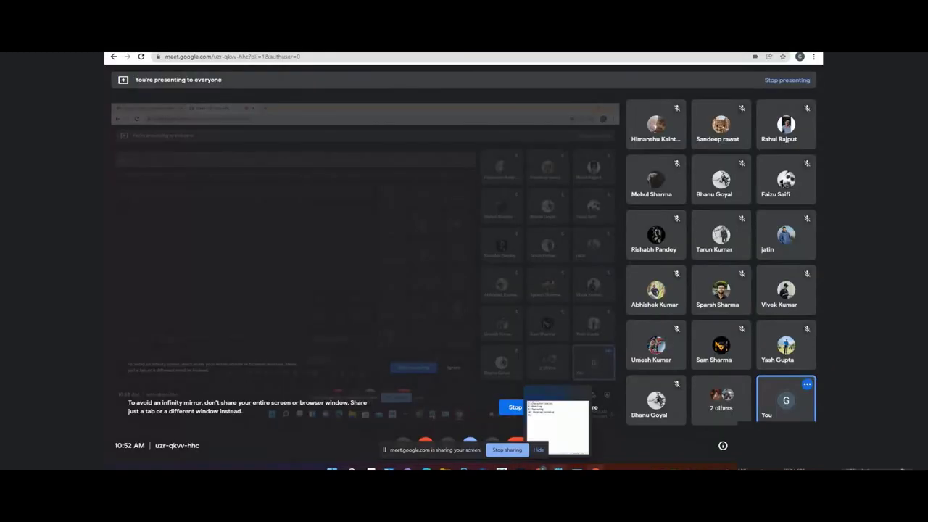
# Bring the Notepad stage list to the front from the taskbar preview.
pyautogui.click(562, 464)
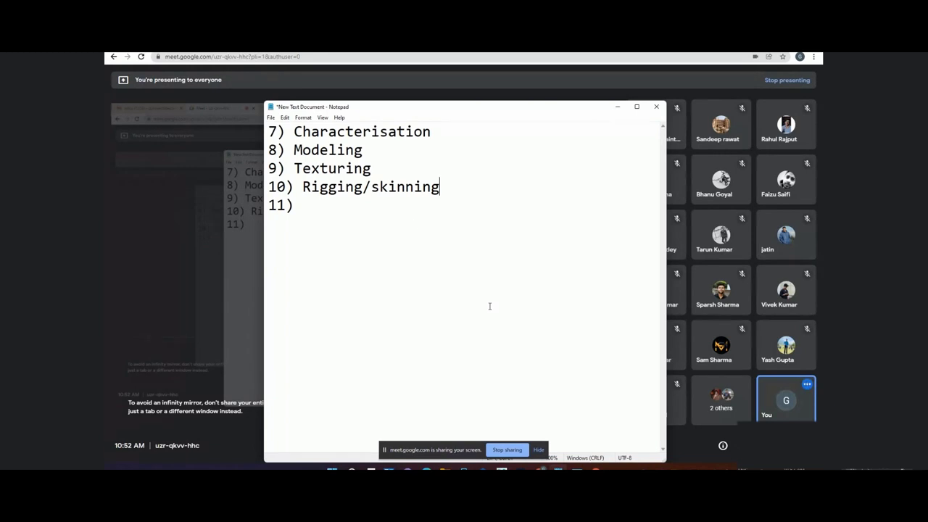
# Fill in item 11 as 'Animation' and raise the system volume to 49.
pyautogui.click(325, 206)
pyautogui.write('A')
pyautogui.write('nimati')
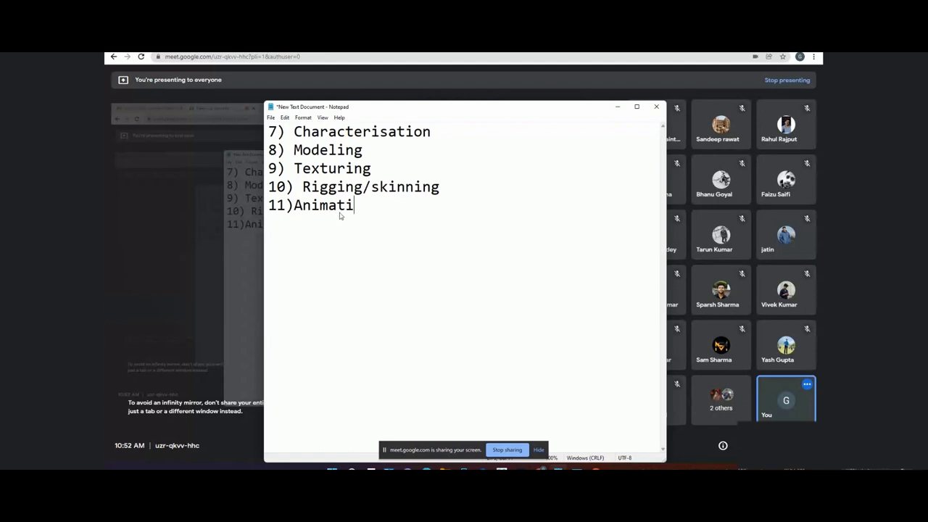
pyautogui.write('on')
pyautogui.press('super+a')
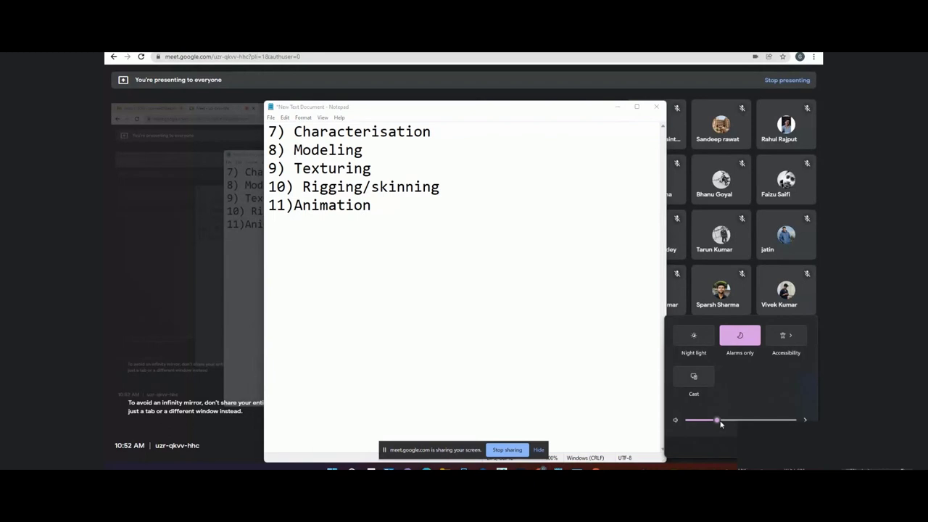
pyautogui.moveTo(711, 419); pyautogui.dragTo(732, 421)
pyautogui.click(381, 207)
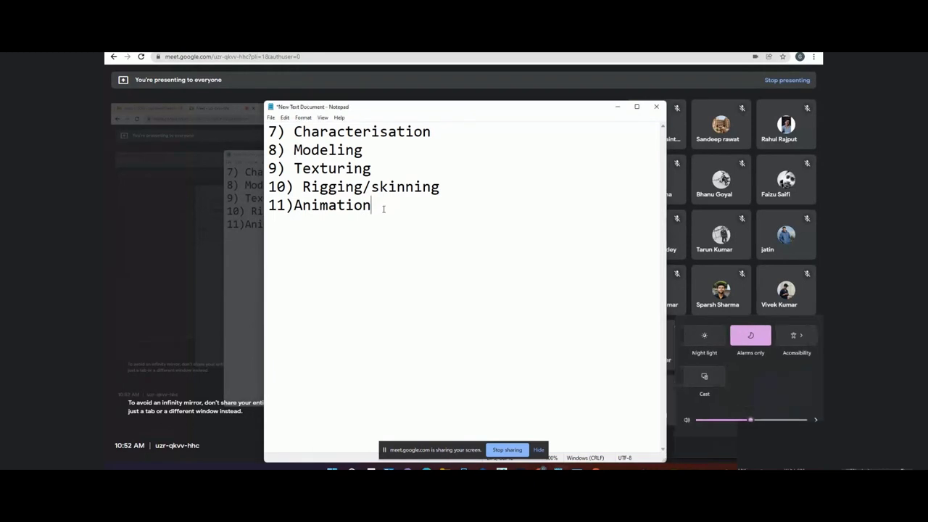
# Add '12) Lighting /Rendering' on a new line below item 11.
pyautogui.click(293, 206)
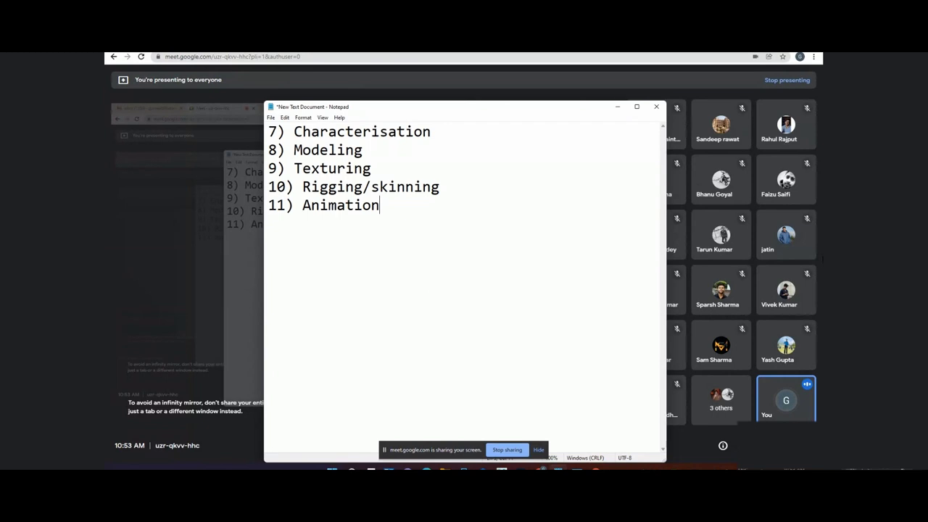
pyautogui.press('Return')
pyautogui.write('12')
pyautogui.write(') L')
pyautogui.write('ightin')
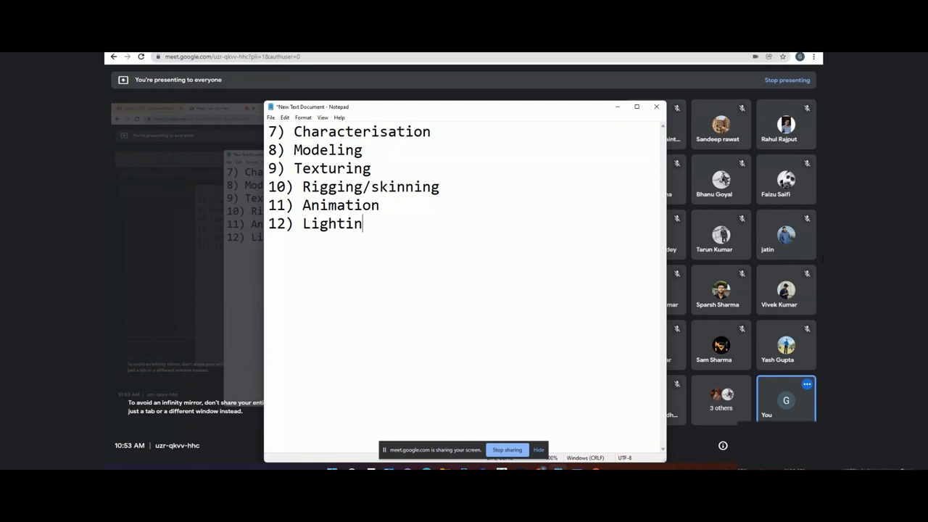
pyautogui.write('g ')
pyautogui.write('/Ren')
pyautogui.write('derin')
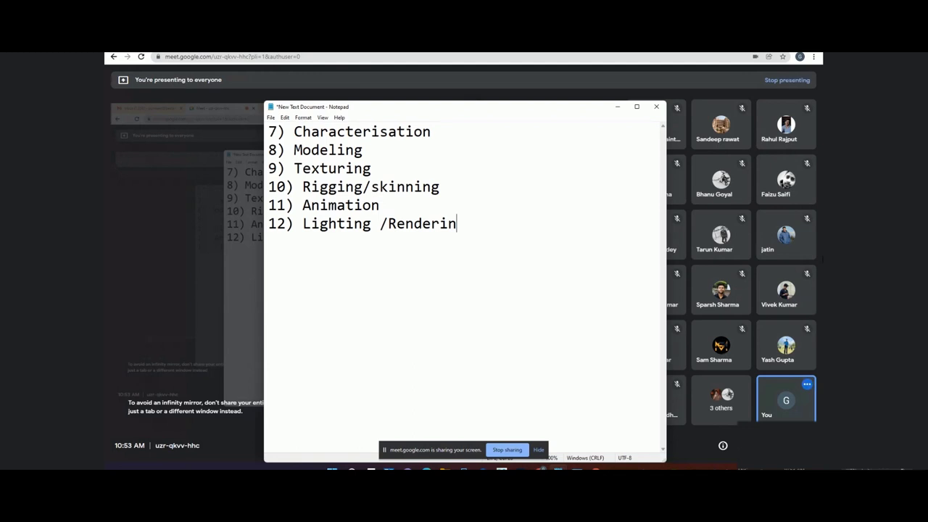
pyautogui.write('g')
# Start a new empty line below '12) Lighting /Rendering'.
pyautogui.press('Return')
# Write the 'Post Production' heading with '12) Composition' on the line below.
pyautogui.write('p')
pyautogui.press('BackSpace')
pyautogui.write('P')
pyautogui.write('ost')
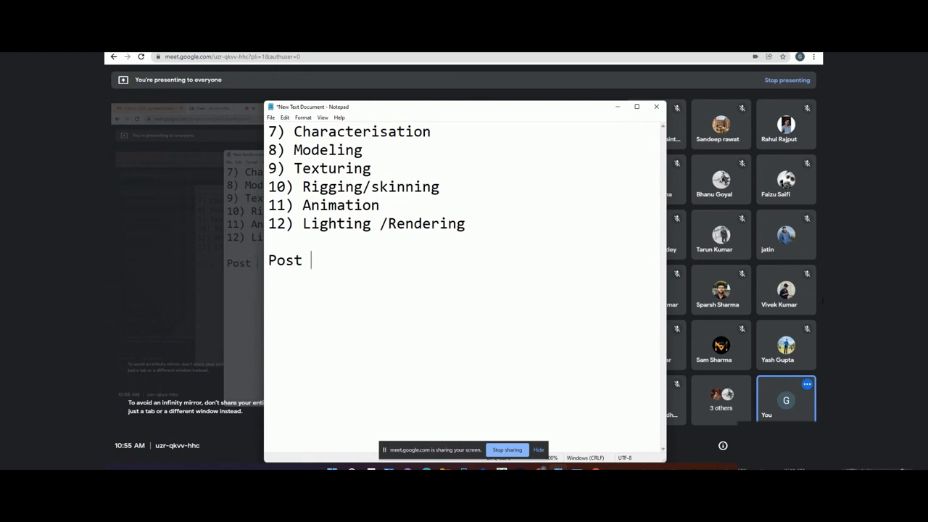
pyautogui.write(' Produc')
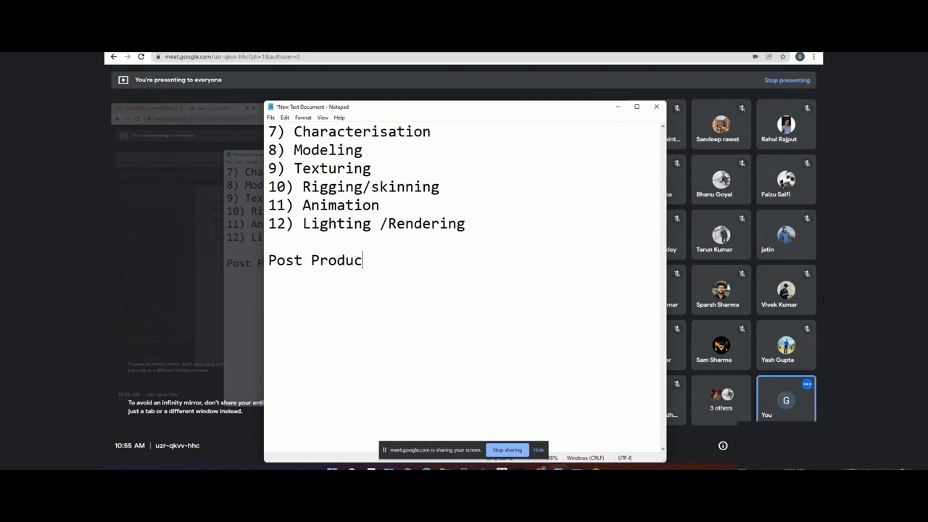
pyautogui.write('tion')
pyautogui.press('Return')
pyautogui.press('Return')
pyautogui.write('12')
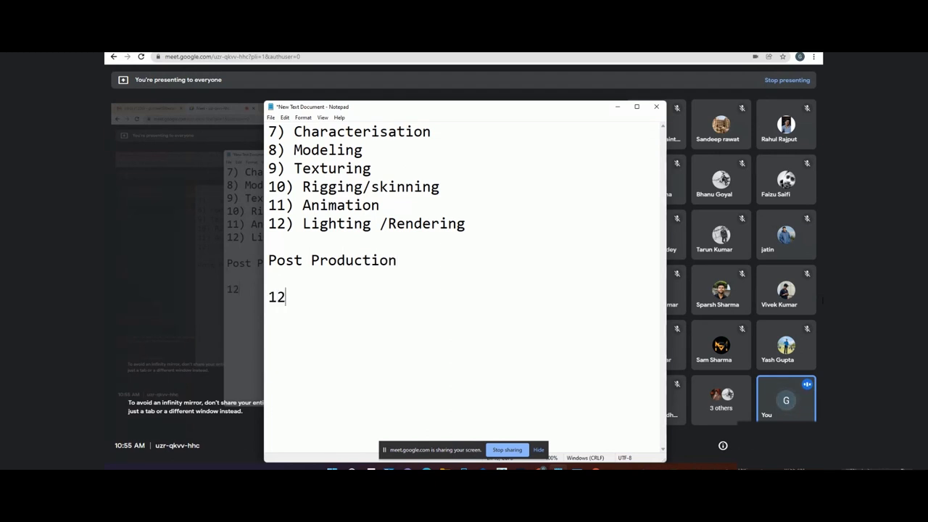
pyautogui.write(') ')
pyautogui.write('Compos')
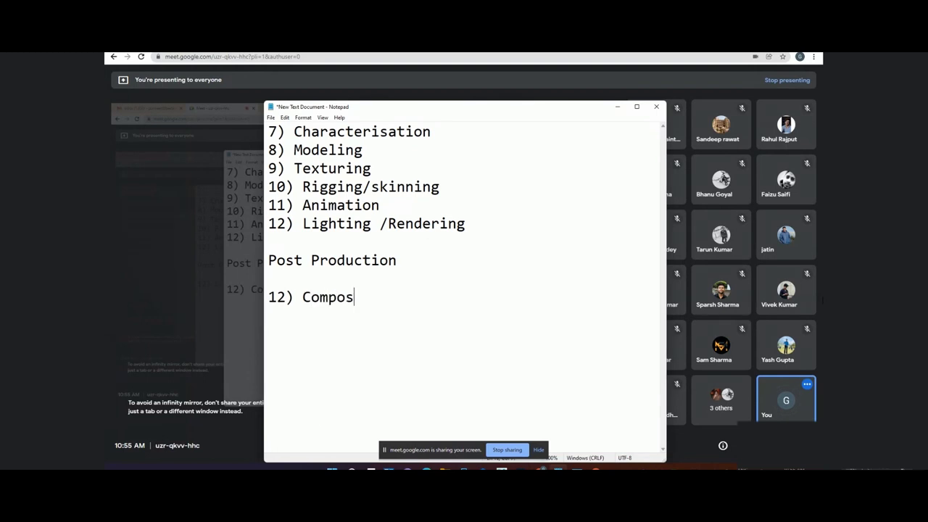
pyautogui.write('ition')
# Add '13) VFX/FX' on a new line below '12) Composition'.
pyautogui.press('Return')
pyautogui.write('1')
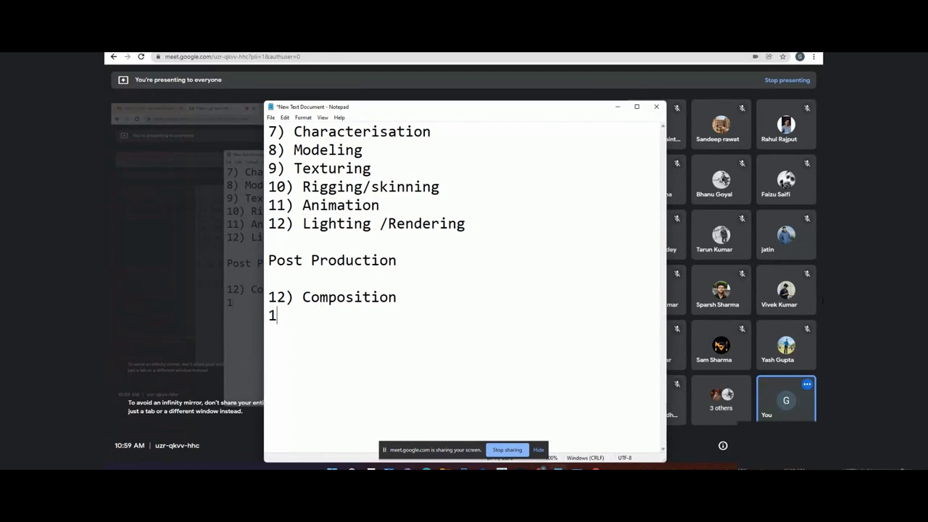
pyautogui.write('3) ')
pyautogui.write('VFX')
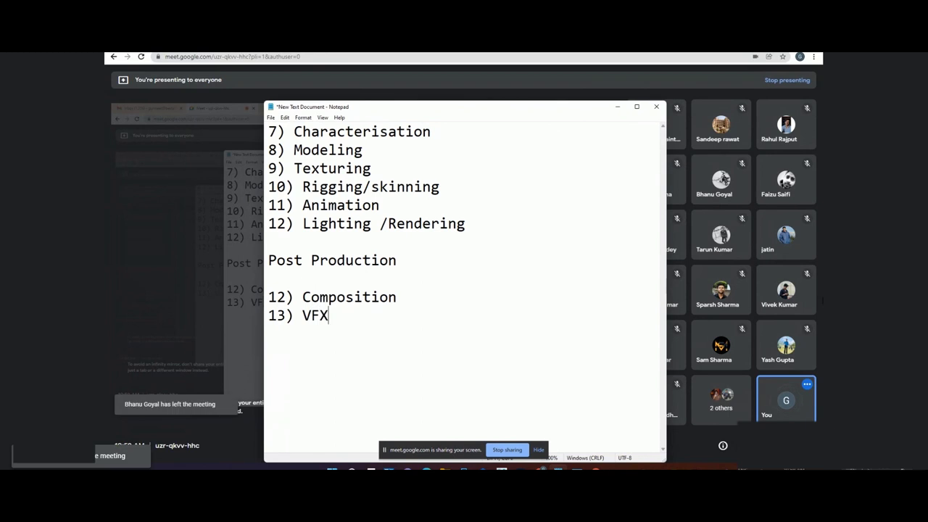
pyautogui.write('/F')
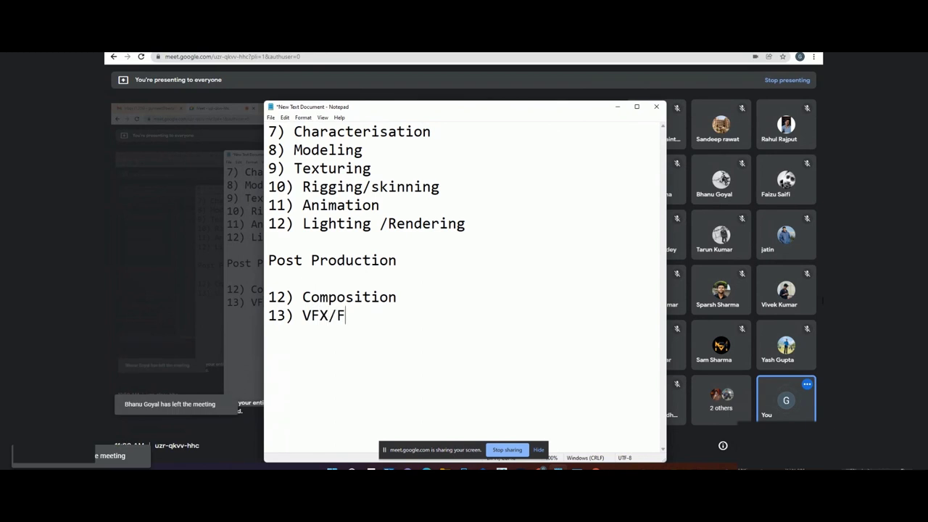
pyautogui.write('X')
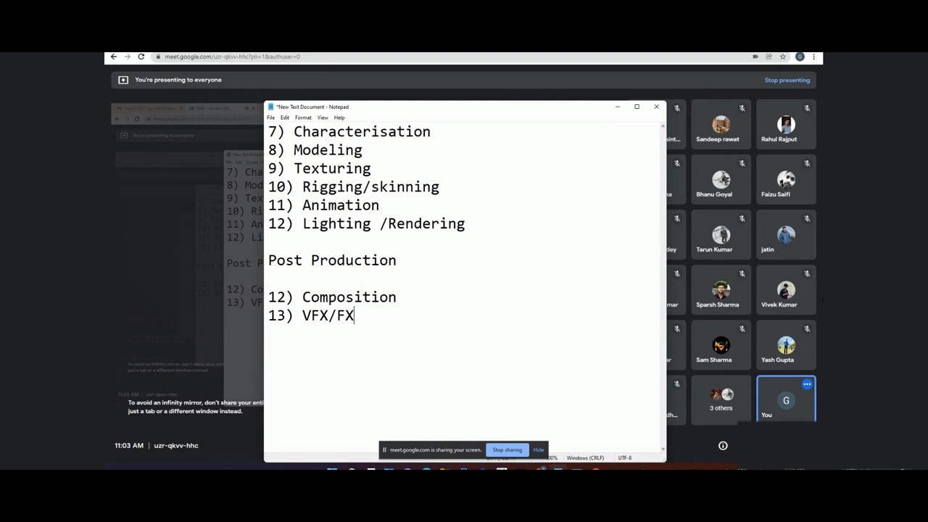
# Add '14) Sound Effect/Sound edit' on a new line below '13) VFX/FX'.
pyautogui.press('Return')
pyautogui.write('14) ')
pyautogui.write('Soun')
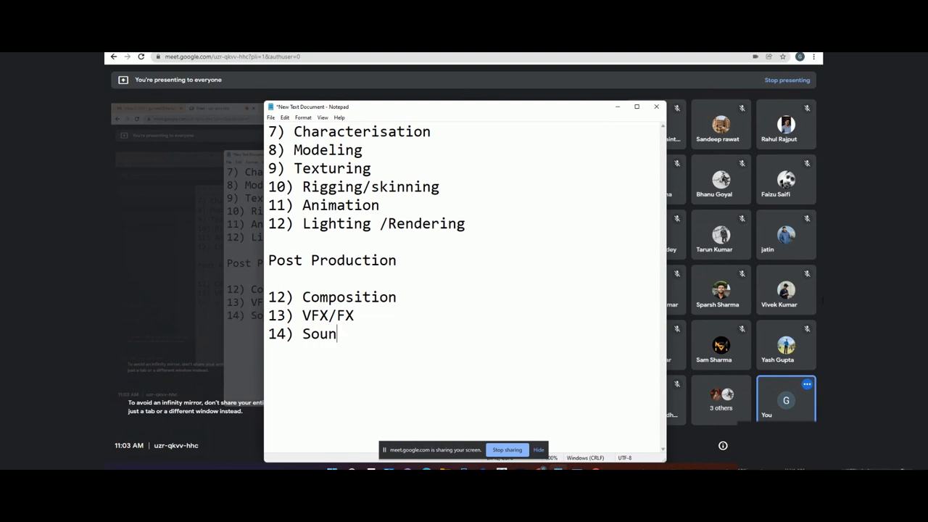
pyautogui.write('d E')
pyautogui.write('ffe')
pyautogui.write('ct')
pyautogui.write('/Sou')
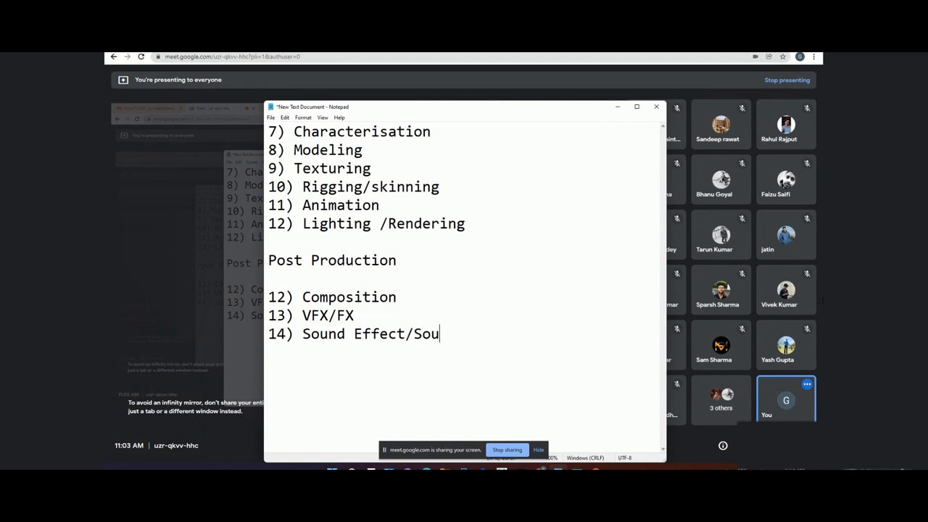
pyautogui.write('nd ')
pyautogui.write('edit')
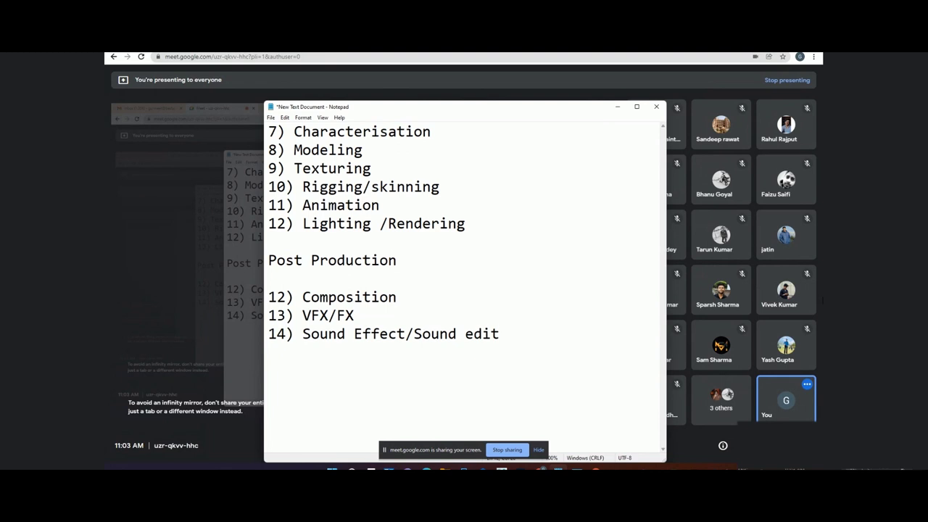
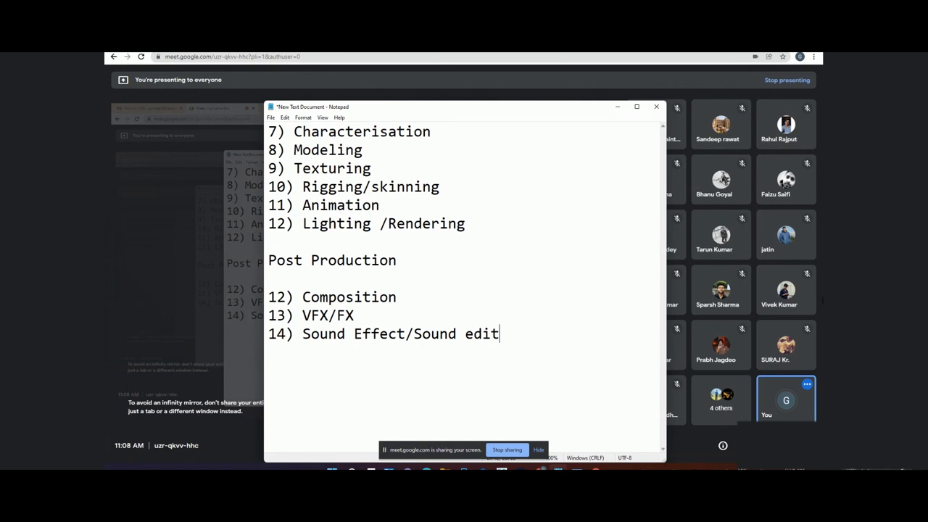
# Drag the Notepad window with the animation pipeline list further left and slightly up.
pyautogui.moveTo(464, 111); pyautogui.dragTo(350, 101)
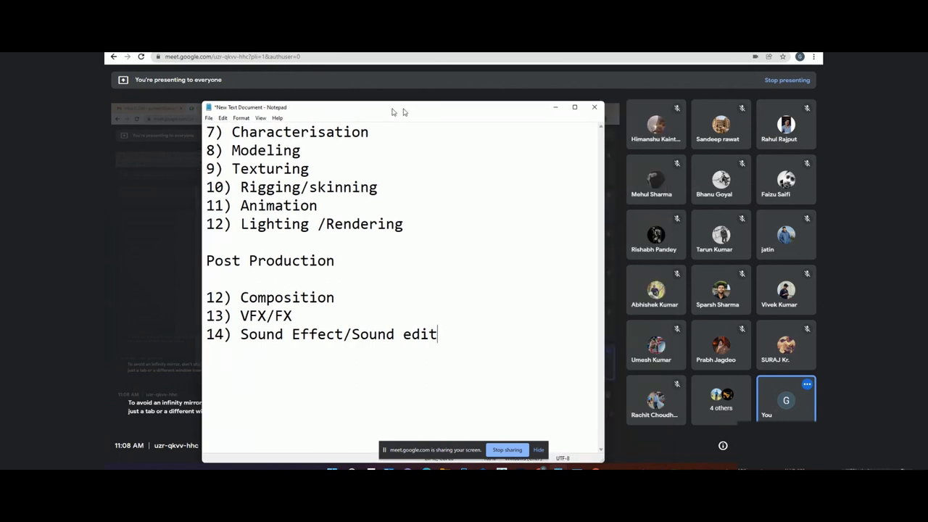